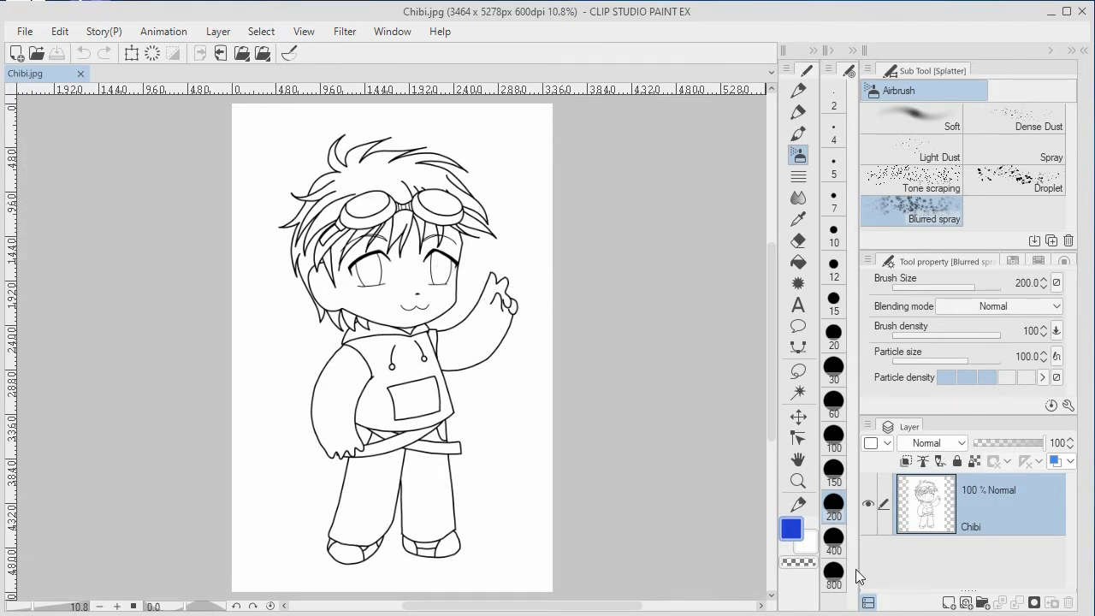
- Rename the line art layer as Ink and set its blending mode to Multiply
{"action": "double_click", "coordinate": [974, 526]}
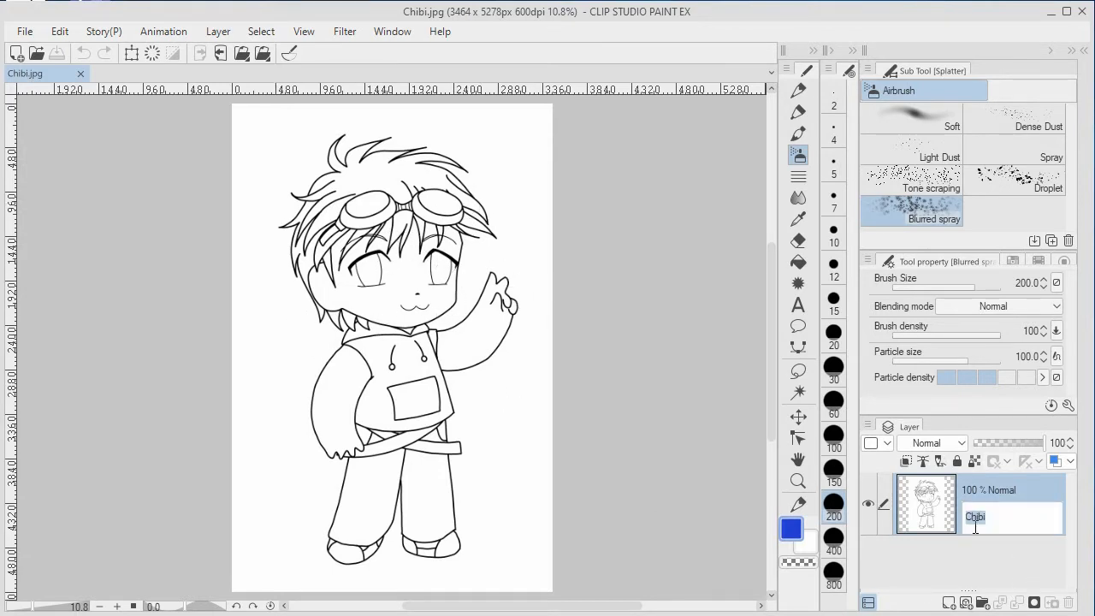
{"action": "key", "text": "BackSpace"}
{"action": "key", "text": "Return"}
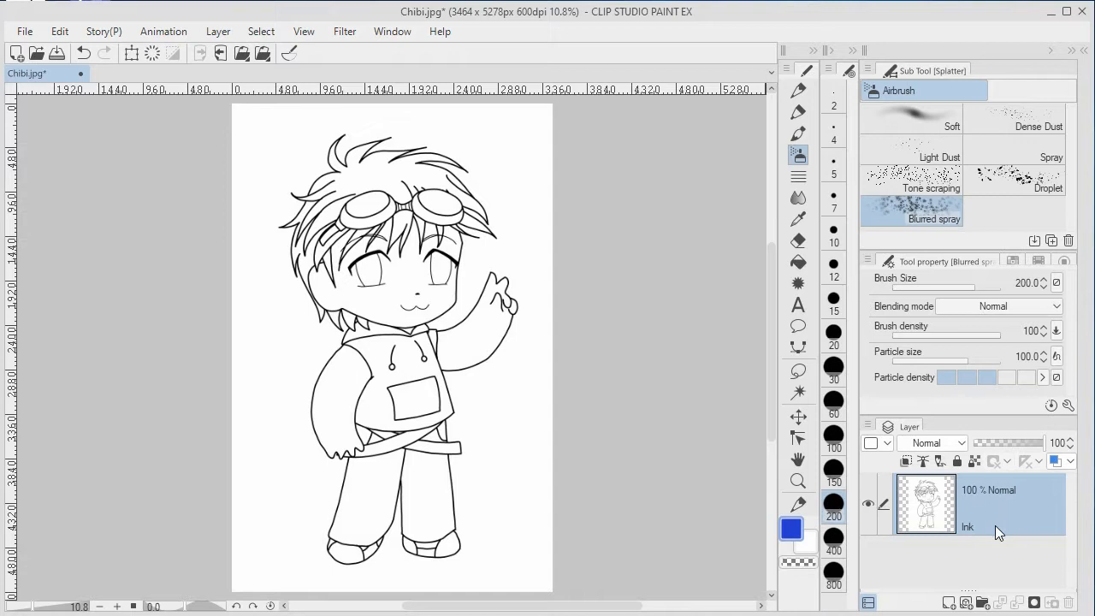
{"action": "left_click", "coordinate": [960, 443]}
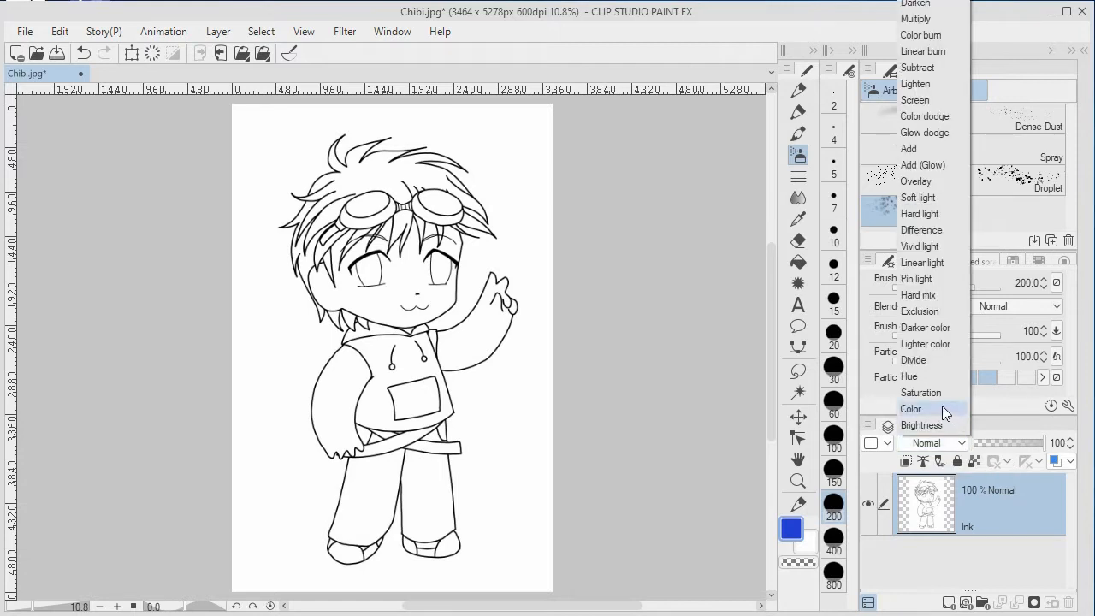
{"action": "left_click", "coordinate": [917, 19]}
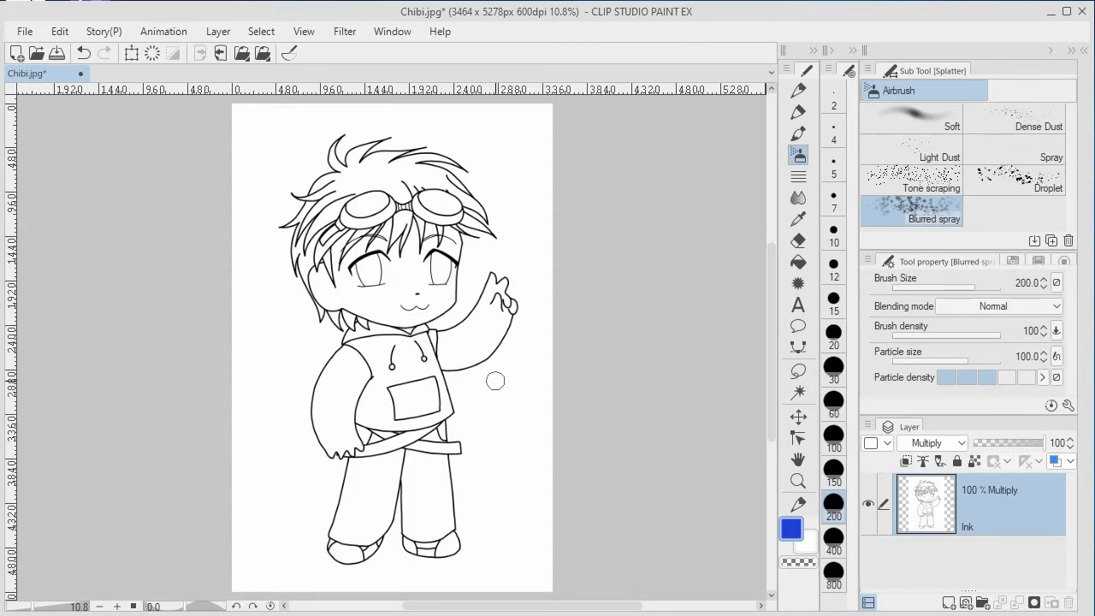
- Add a new raster layer beneath the Ink layer and name it Paint
{"action": "left_click", "coordinate": [950, 602]}
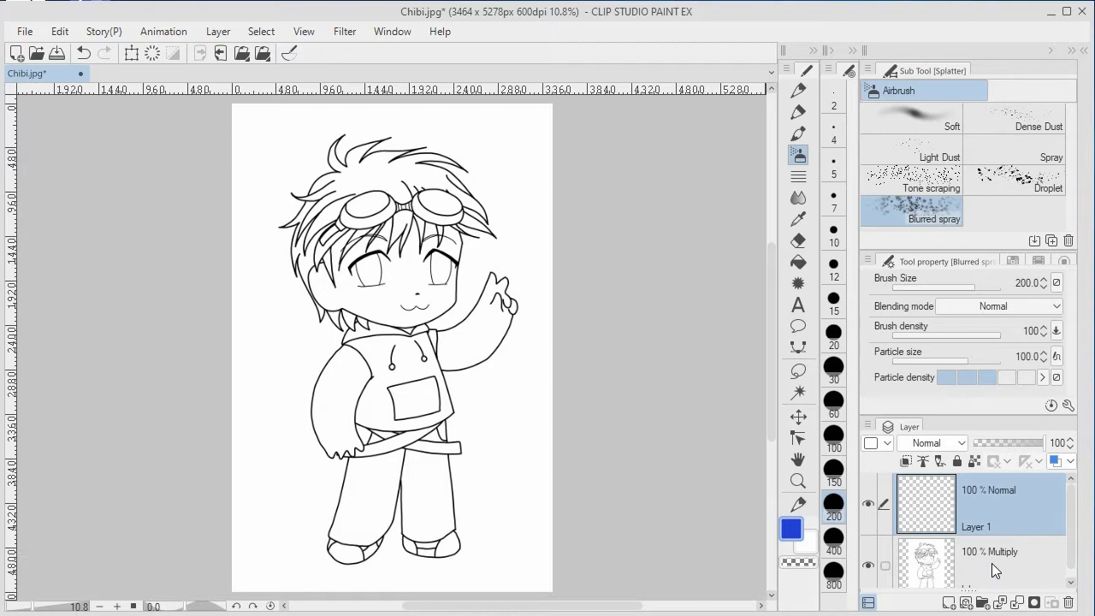
{"action": "left_click_drag", "start_coordinate": [992, 563], "coordinate": [978, 486]}
{"action": "scroll", "coordinate": [994, 563], "scroll_direction": "down", "scroll_amount": 1}
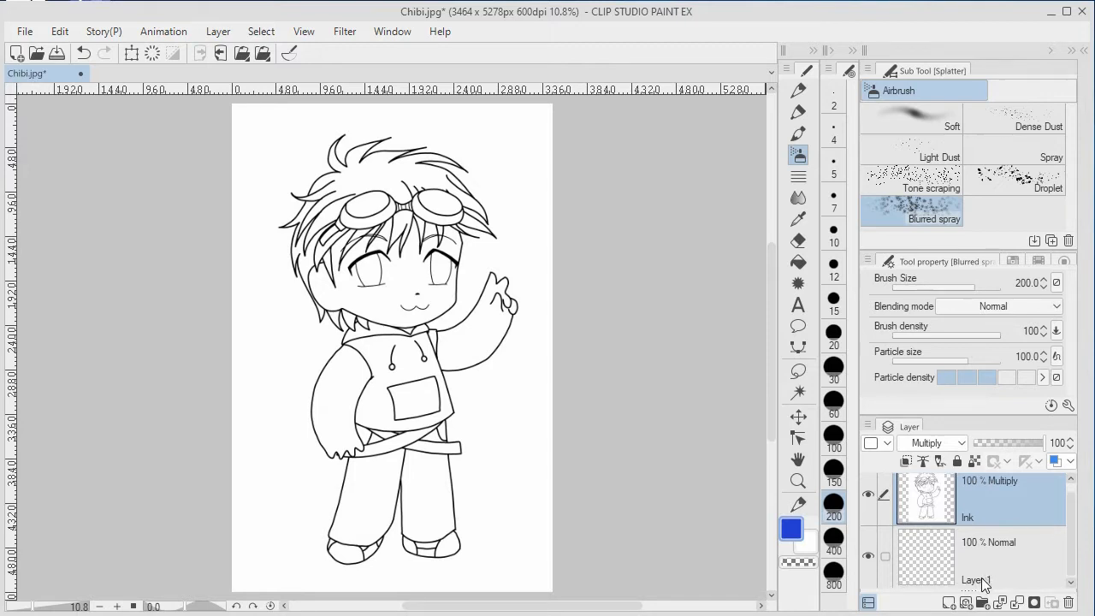
{"action": "double_click", "coordinate": [984, 581]}
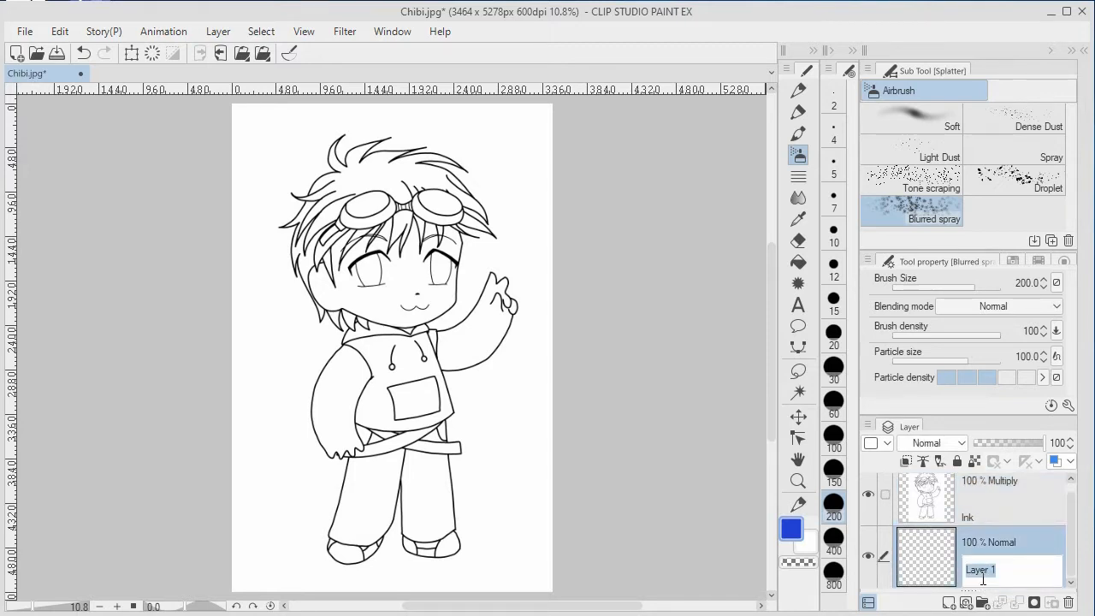
{"action": "type", "text": "Paint"}
{"action": "key", "text": "Return"}
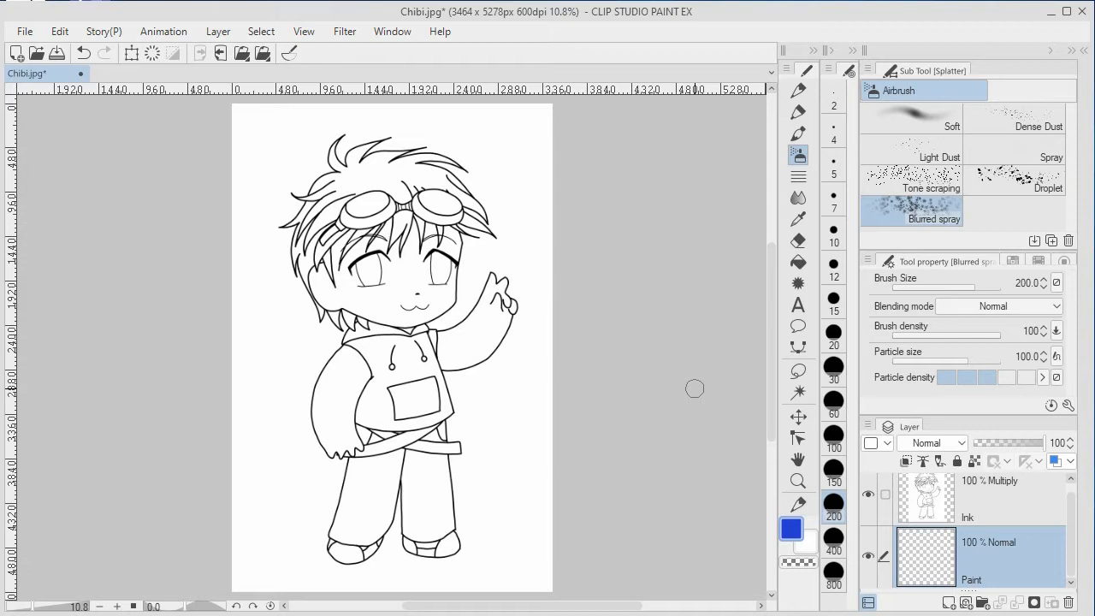
- Zoom in on the character's trousers and shoes, try rotating the canvas, and reset the rotation
{"action": "left_click", "coordinate": [658, 193]}
{"action": "mouse_move", "coordinate": [502, 406]}
{"action": "left_mouse_down"}
{"action": "mouse_move", "coordinate": [553, 393]}
{"action": "mouse_move", "coordinate": [410, 384]}
{"action": "mouse_move", "coordinate": [502, 401]}
{"action": "mouse_move", "coordinate": [447, 352]}
{"action": "mouse_move", "coordinate": [460, 442]}
{"action": "mouse_move", "coordinate": [643, 362]}
{"action": "mouse_move", "coordinate": [537, 402]}
{"action": "mouse_move", "coordinate": [564, 385]}
{"action": "left_mouse_up"}
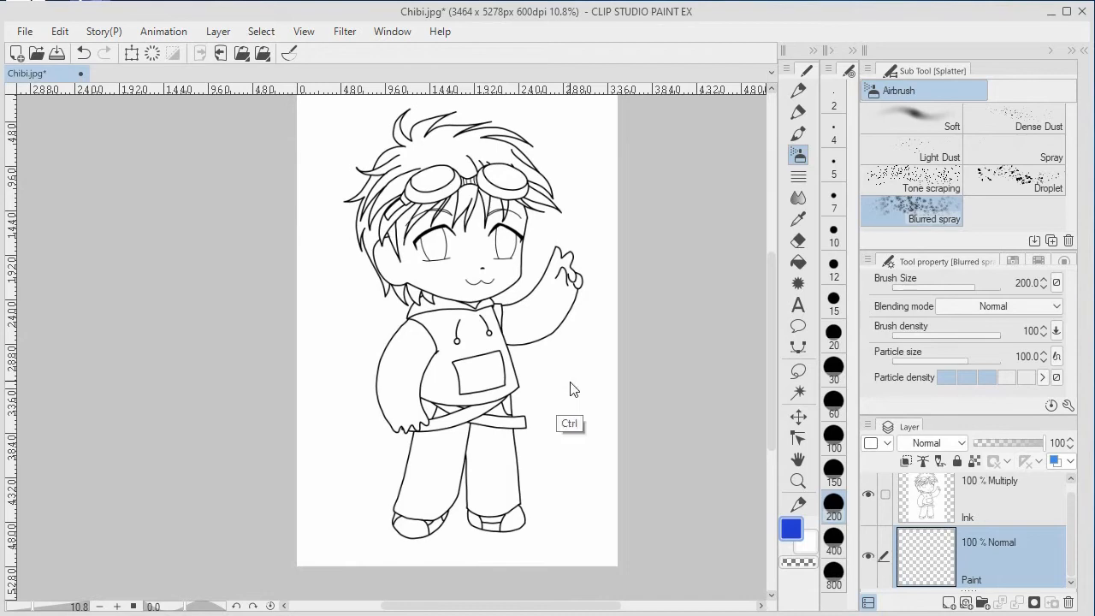
{"action": "left_click_drag", "start_coordinate": [565, 398], "coordinate": [613, 380]}
{"action": "left_click_drag", "start_coordinate": [505, 479], "coordinate": [648, 227]}
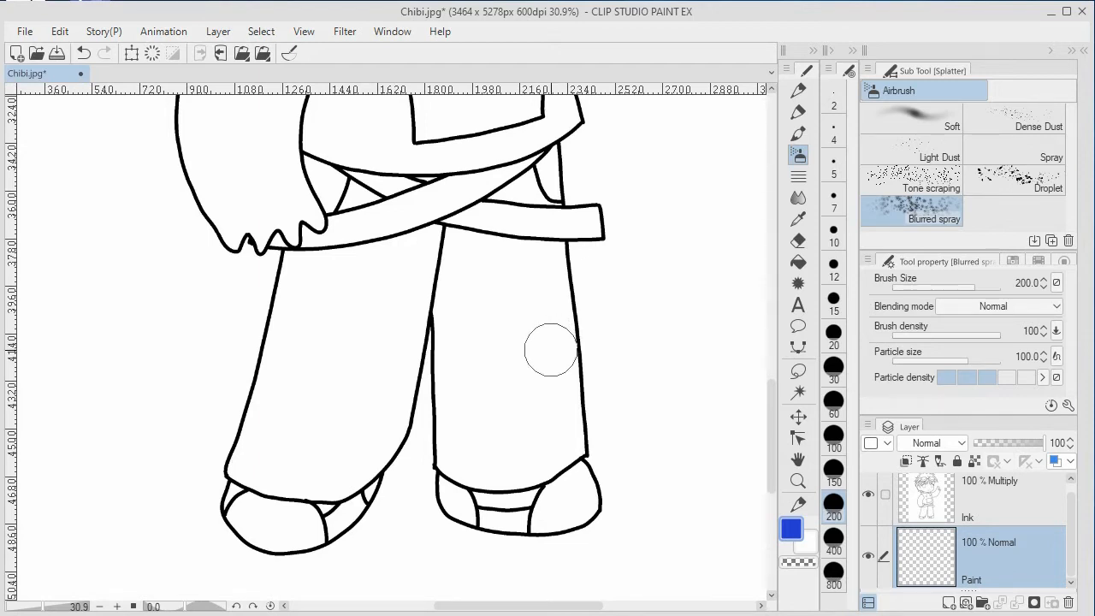
{"action": "key", "text": "shift"}
{"action": "mouse_move", "coordinate": [572, 349]}
{"action": "left_mouse_down"}
{"action": "mouse_move", "coordinate": [518, 433]}
{"action": "mouse_move", "coordinate": [596, 293]}
{"action": "mouse_move", "coordinate": [597, 344]}
{"action": "mouse_move", "coordinate": [582, 371]}
{"action": "mouse_move", "coordinate": [591, 357]}
{"action": "left_mouse_up"}
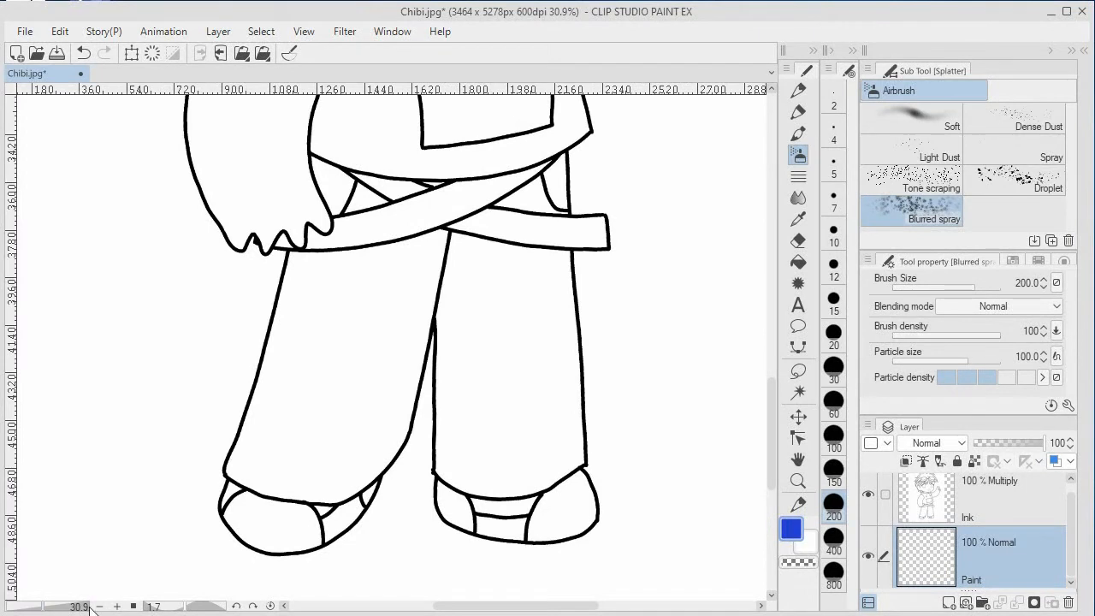
{"action": "mouse_move", "coordinate": [43, 607]}
{"action": "left_mouse_down"}
{"action": "mouse_move", "coordinate": [214, 609]}
{"action": "mouse_move", "coordinate": [199, 610]}
{"action": "left_mouse_up"}
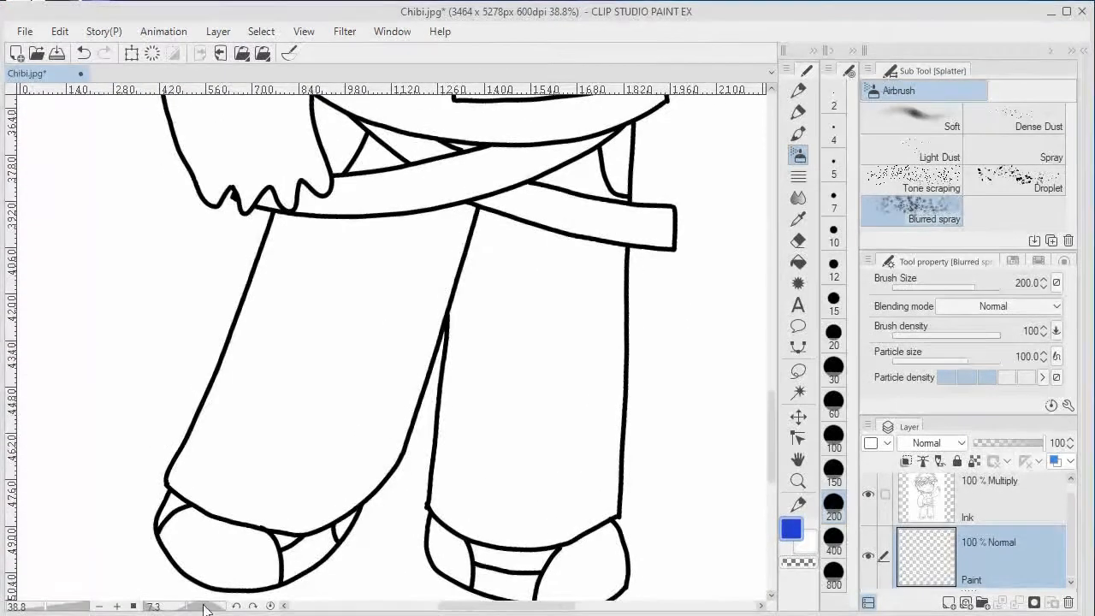
{"action": "left_click", "coordinate": [270, 606]}
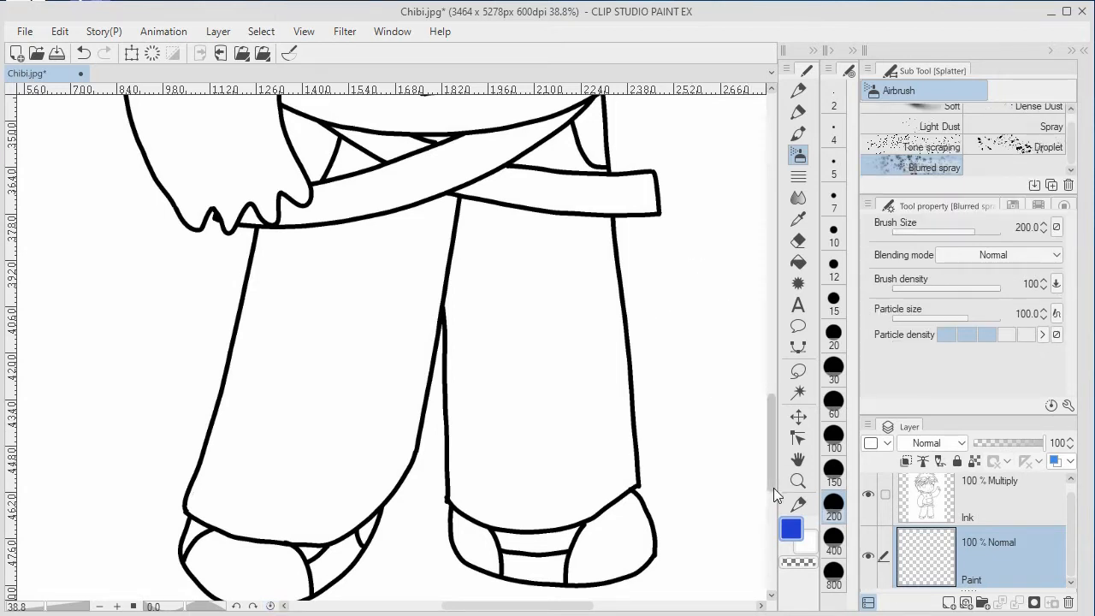
- Look through the color picker modes and the color history for the drawing color, and accept the blue 243CD1
{"action": "left_click", "coordinate": [792, 532]}
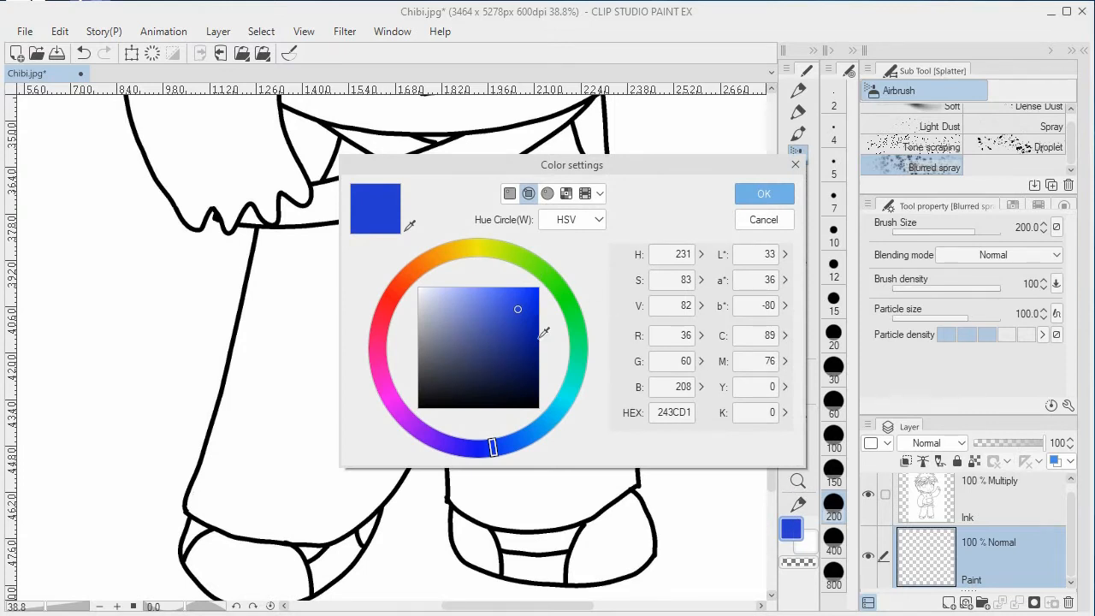
{"action": "left_click", "coordinate": [509, 195]}
{"action": "left_click", "coordinate": [528, 193]}
{"action": "left_click", "coordinate": [547, 193]}
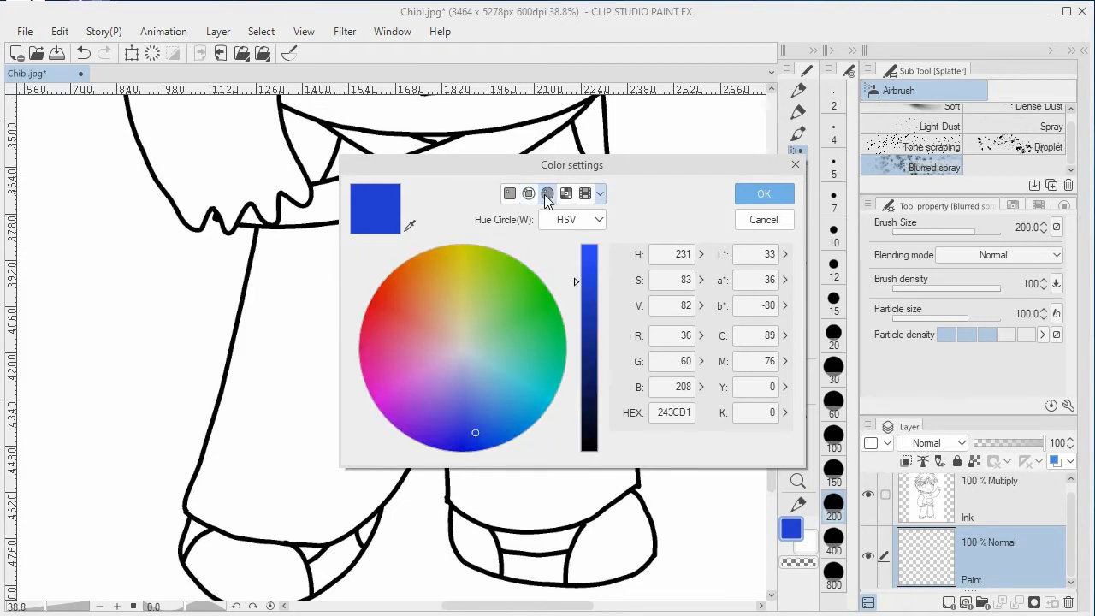
{"action": "left_click", "coordinate": [585, 193]}
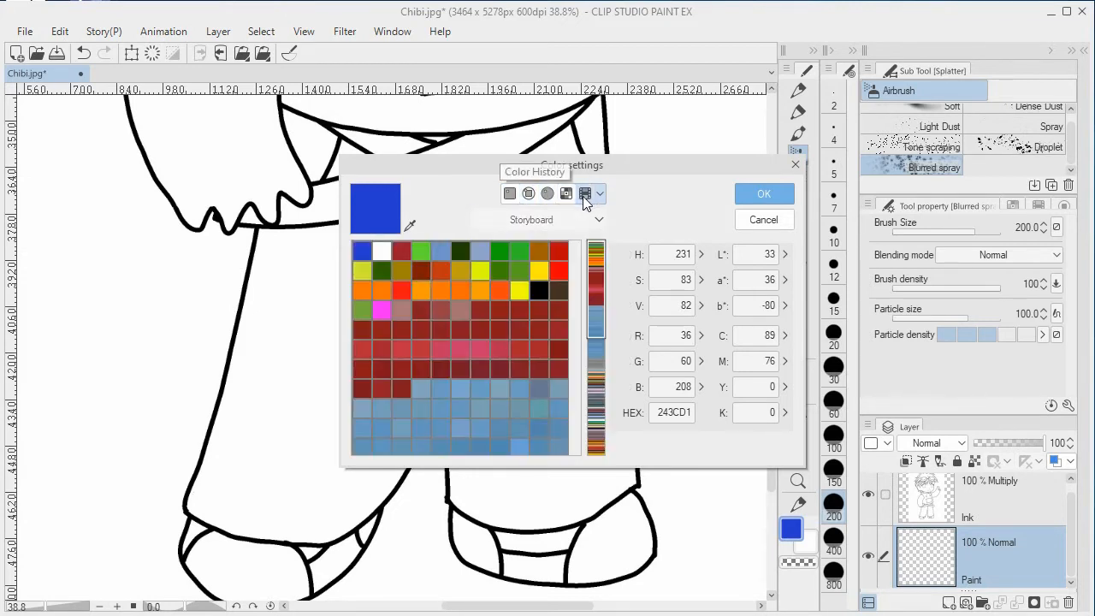
{"action": "left_click", "coordinate": [528, 194]}
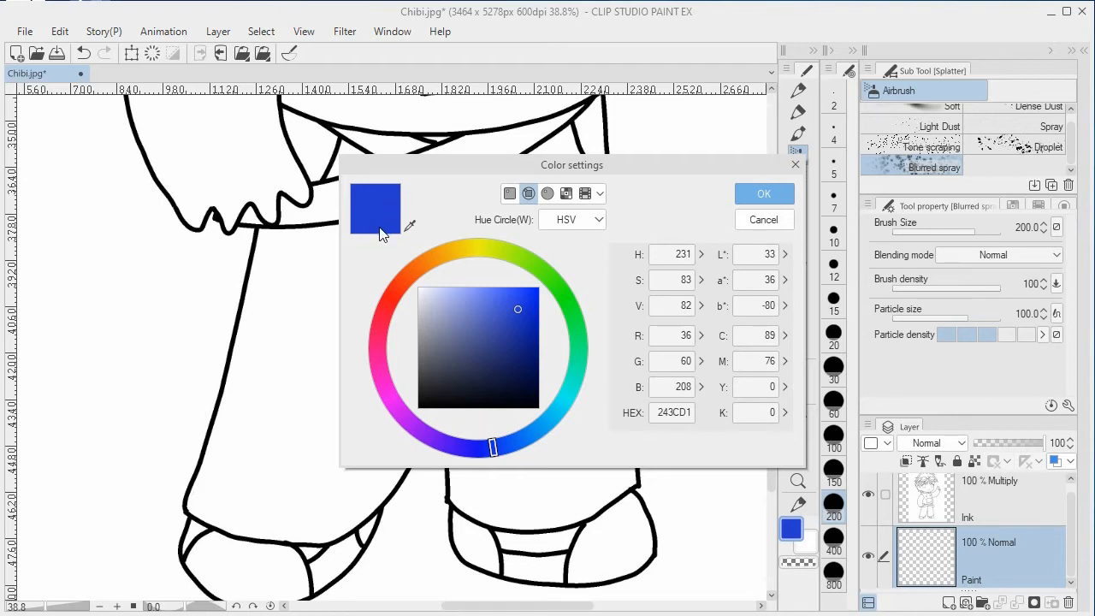
{"action": "left_click", "coordinate": [764, 197]}
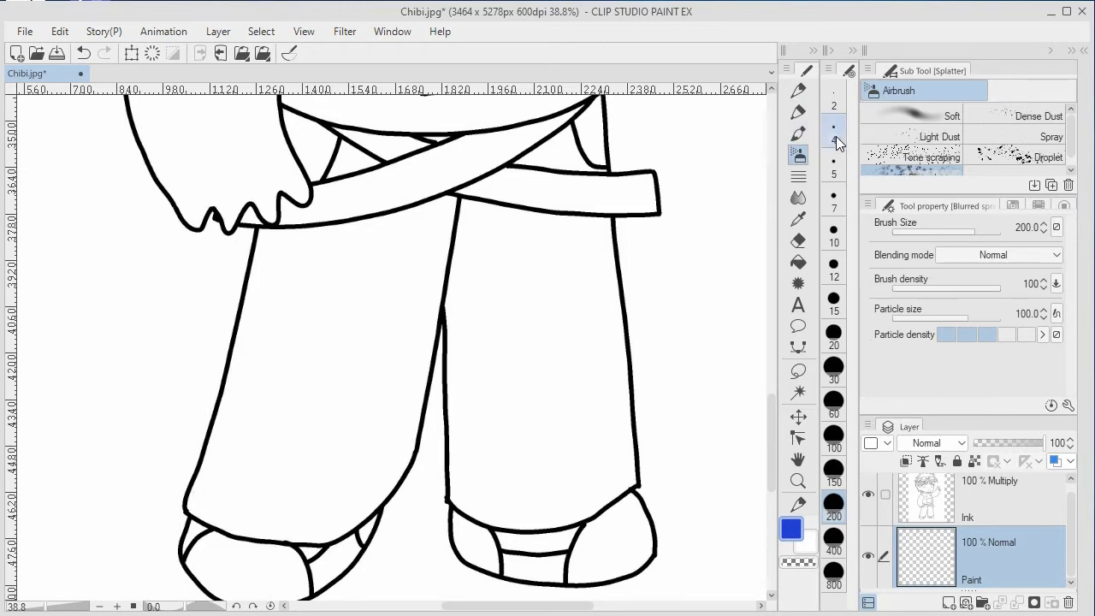
- Spray a tall blue patch inside the right-hand trouser leg on the Paint layer with the Soft airbrush
{"action": "left_click", "coordinate": [927, 115]}
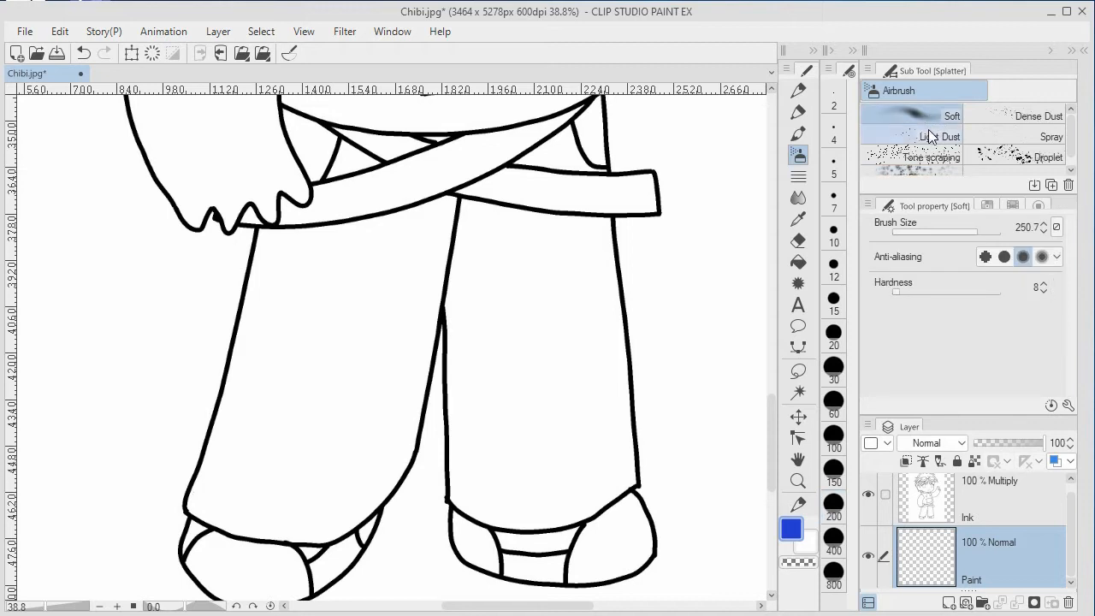
{"action": "mouse_move", "coordinate": [628, 433]}
{"action": "left_mouse_down"}
{"action": "mouse_move", "coordinate": [588, 321]}
{"action": "mouse_move", "coordinate": [580, 255]}
{"action": "mouse_move", "coordinate": [593, 432]}
{"action": "mouse_move", "coordinate": [562, 260]}
{"action": "mouse_move", "coordinate": [572, 479]}
{"action": "mouse_move", "coordinate": [534, 241]}
{"action": "mouse_move", "coordinate": [538, 491]}
{"action": "mouse_move", "coordinate": [506, 294]}
{"action": "mouse_move", "coordinate": [513, 487]}
{"action": "mouse_move", "coordinate": [494, 248]}
{"action": "mouse_move", "coordinate": [507, 461]}
{"action": "mouse_move", "coordinate": [507, 342]}
{"action": "mouse_move", "coordinate": [529, 431]}
{"action": "mouse_move", "coordinate": [529, 339]}
{"action": "mouse_move", "coordinate": [535, 439]}
{"action": "mouse_move", "coordinate": [530, 308]}
{"action": "mouse_move", "coordinate": [538, 424]}
{"action": "mouse_move", "coordinate": [540, 319]}
{"action": "mouse_move", "coordinate": [546, 402]}
{"action": "mouse_move", "coordinate": [558, 339]}
{"action": "mouse_move", "coordinate": [573, 351]}
{"action": "mouse_move", "coordinate": [571, 340]}
{"action": "mouse_move", "coordinate": [573, 408]}
{"action": "left_mouse_up"}
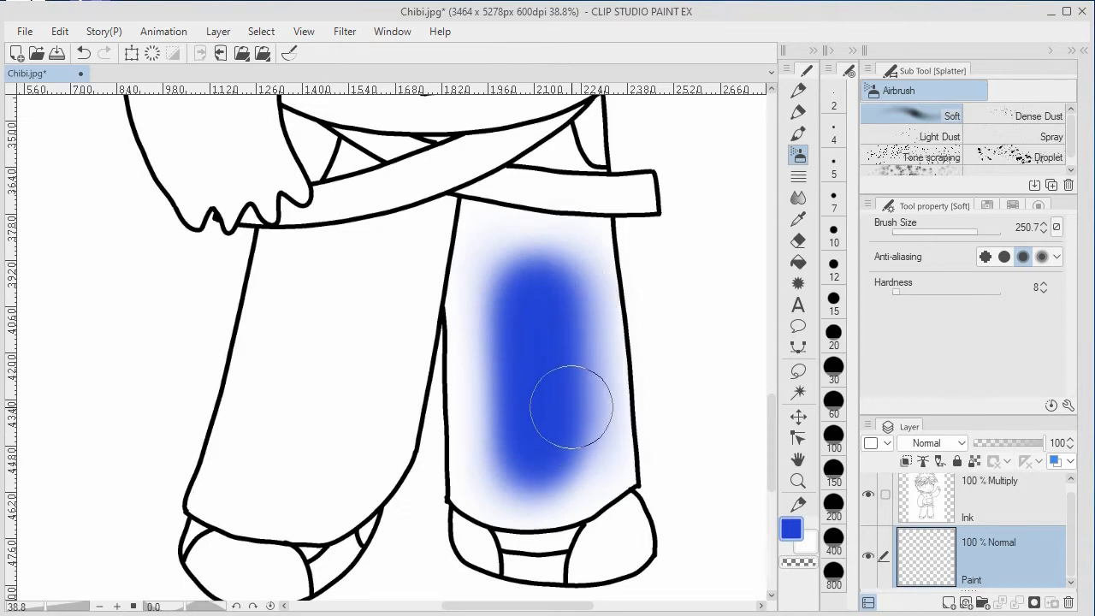
- Try several brush sizes for the Soft airbrush, including 20 and 100, and set the size to 200
{"action": "key", "text": "bracketleft"}
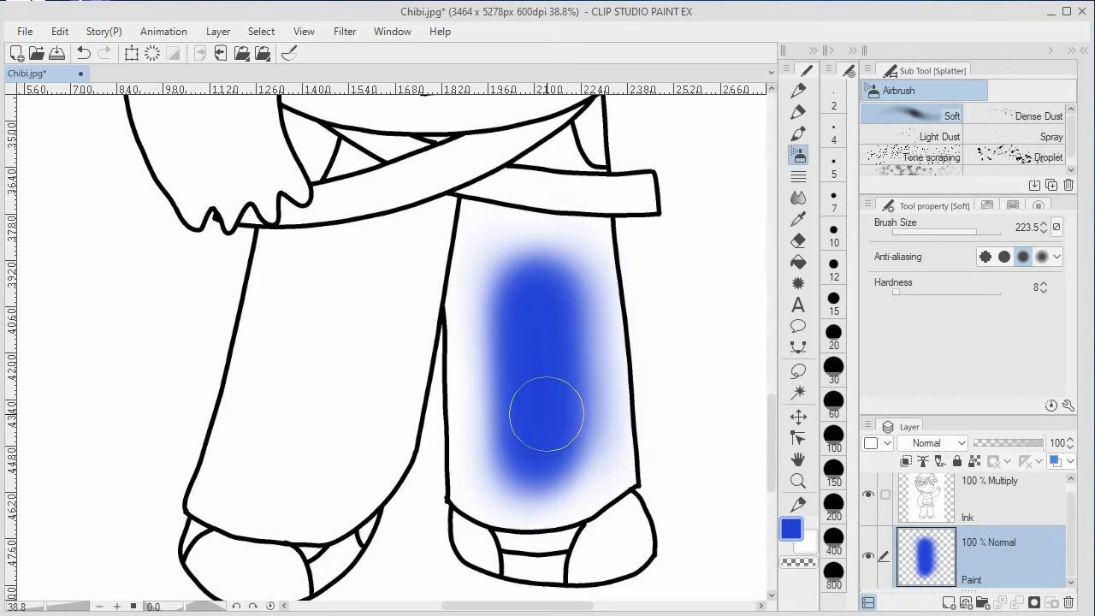
{"action": "key", "text": "ctrl+alt"}
{"action": "mouse_move", "coordinate": [548, 420]}
{"action": "left_mouse_down"}
{"action": "mouse_move", "coordinate": [697, 423]}
{"action": "mouse_move", "coordinate": [540, 422]}
{"action": "mouse_move", "coordinate": [727, 427]}
{"action": "mouse_move", "coordinate": [642, 432]}
{"action": "mouse_move", "coordinate": [693, 425]}
{"action": "mouse_move", "coordinate": [568, 425]}
{"action": "mouse_move", "coordinate": [554, 414]}
{"action": "left_mouse_up"}
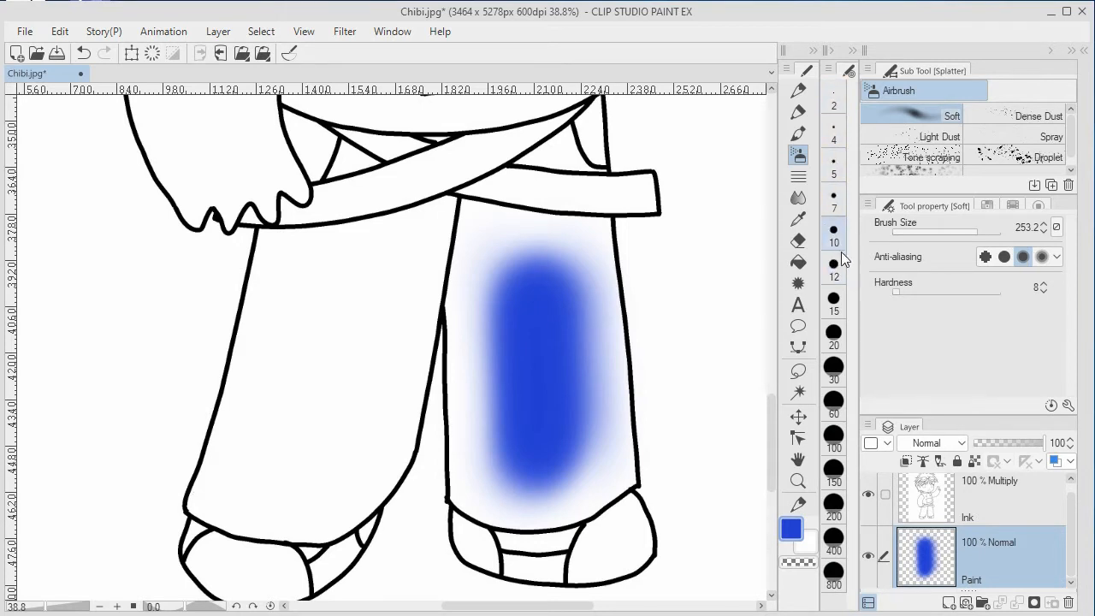
{"action": "left_click", "coordinate": [834, 335]}
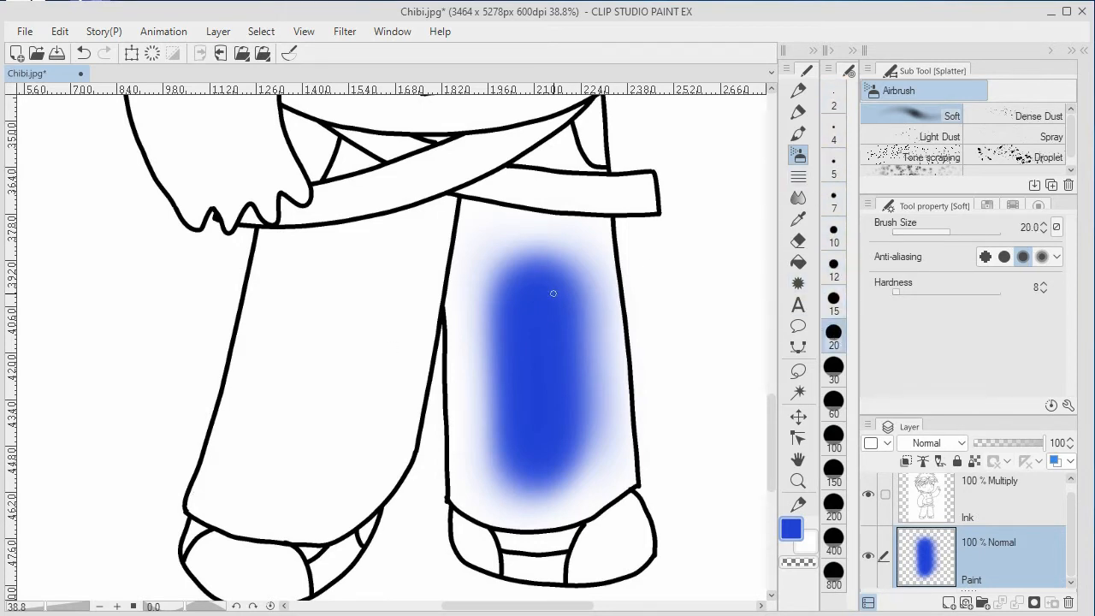
{"action": "left_click", "coordinate": [833, 438]}
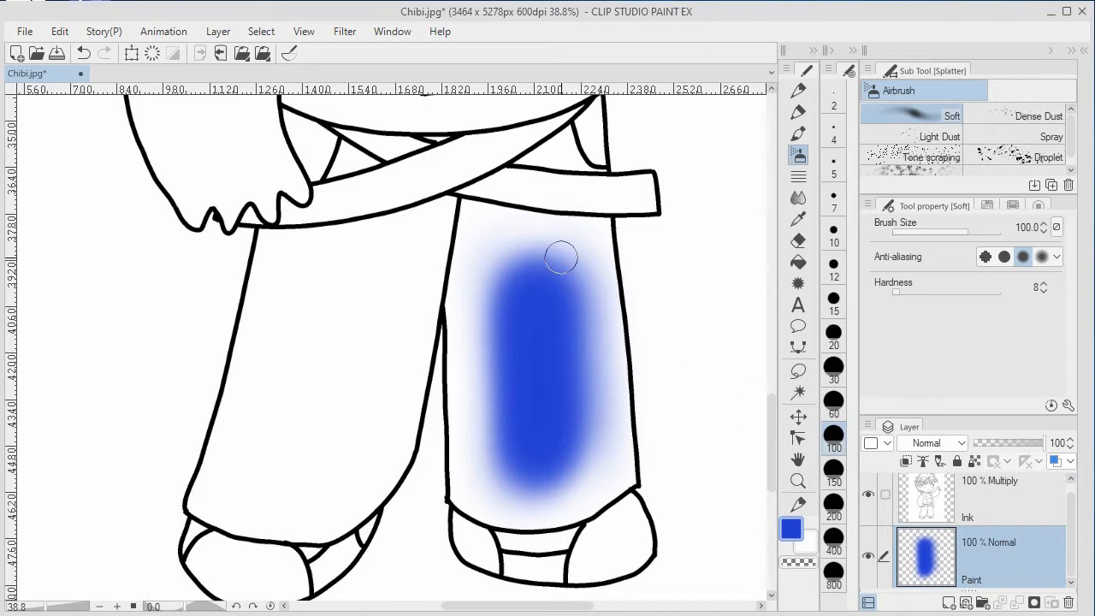
{"action": "left_click", "coordinate": [834, 506]}
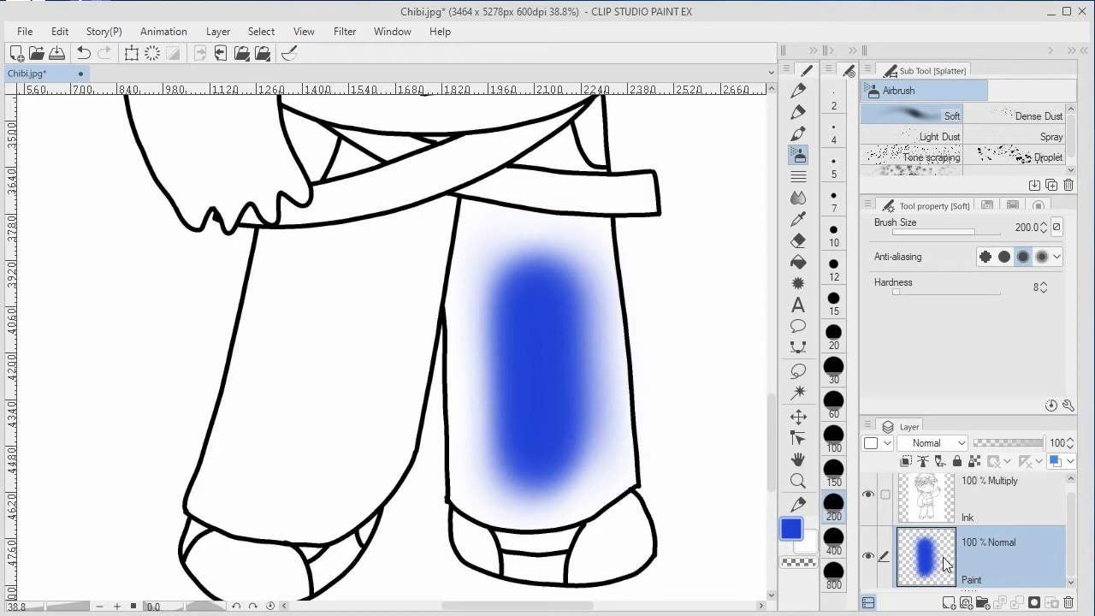
- Spray more blue strokes across the outline of the right-hand trouser leg, and clear all paint from the Paint layer
{"action": "mouse_move", "coordinate": [607, 335]}
{"action": "left_mouse_down"}
{"action": "mouse_move", "coordinate": [577, 439]}
{"action": "mouse_move", "coordinate": [622, 334]}
{"action": "mouse_move", "coordinate": [619, 415]}
{"action": "mouse_move", "coordinate": [651, 291]}
{"action": "mouse_move", "coordinate": [638, 351]}
{"action": "mouse_move", "coordinate": [604, 417]}
{"action": "mouse_move", "coordinate": [639, 294]}
{"action": "mouse_move", "coordinate": [592, 379]}
{"action": "mouse_move", "coordinate": [651, 283]}
{"action": "mouse_move", "coordinate": [620, 305]}
{"action": "mouse_move", "coordinate": [604, 354]}
{"action": "mouse_move", "coordinate": [615, 279]}
{"action": "mouse_move", "coordinate": [609, 399]}
{"action": "mouse_move", "coordinate": [627, 410]}
{"action": "mouse_move", "coordinate": [619, 265]}
{"action": "mouse_move", "coordinate": [627, 416]}
{"action": "mouse_move", "coordinate": [629, 259]}
{"action": "mouse_move", "coordinate": [640, 416]}
{"action": "mouse_move", "coordinate": [634, 304]}
{"action": "left_mouse_up"}
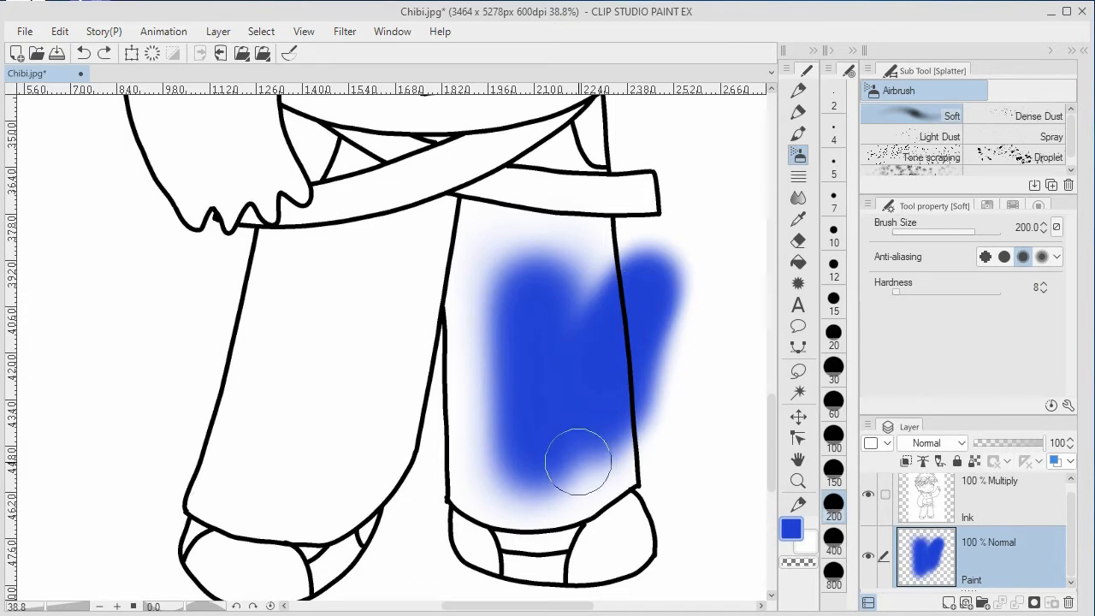
{"action": "mouse_move", "coordinate": [491, 386]}
{"action": "left_mouse_down"}
{"action": "mouse_move", "coordinate": [483, 447]}
{"action": "mouse_move", "coordinate": [481, 371]}
{"action": "mouse_move", "coordinate": [486, 437]}
{"action": "mouse_move", "coordinate": [525, 457]}
{"action": "left_mouse_up"}
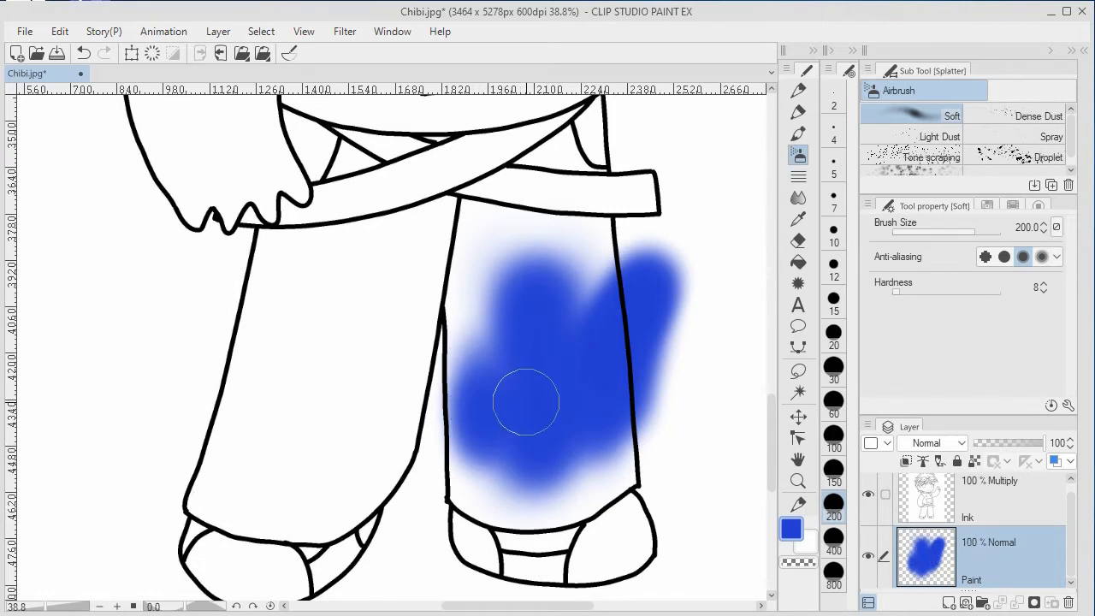
{"action": "left_click", "coordinate": [60, 30]}
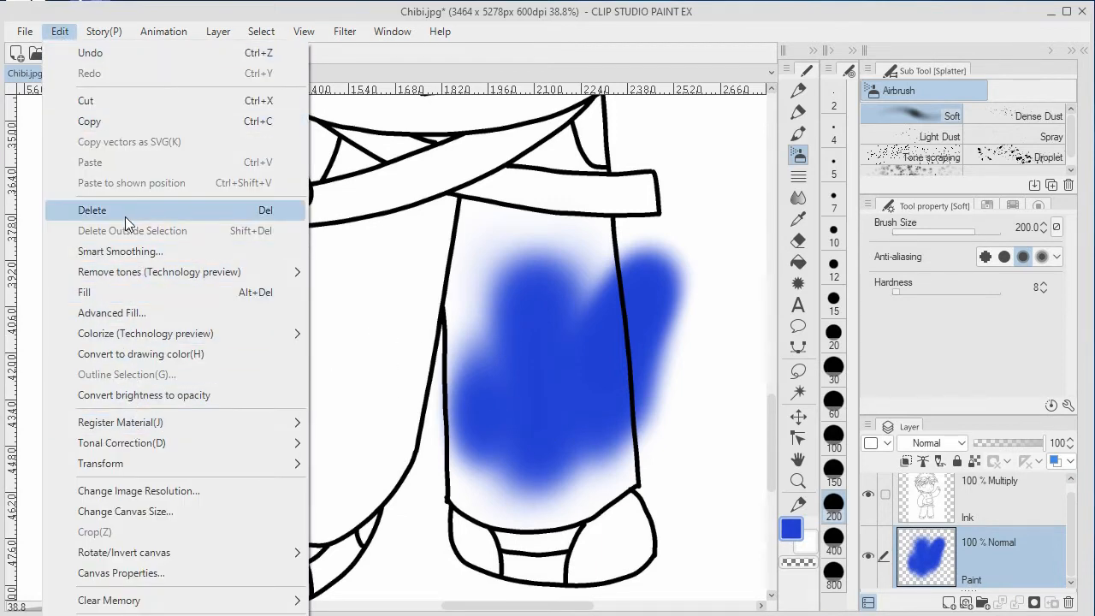
{"action": "left_click", "coordinate": [215, 11]}
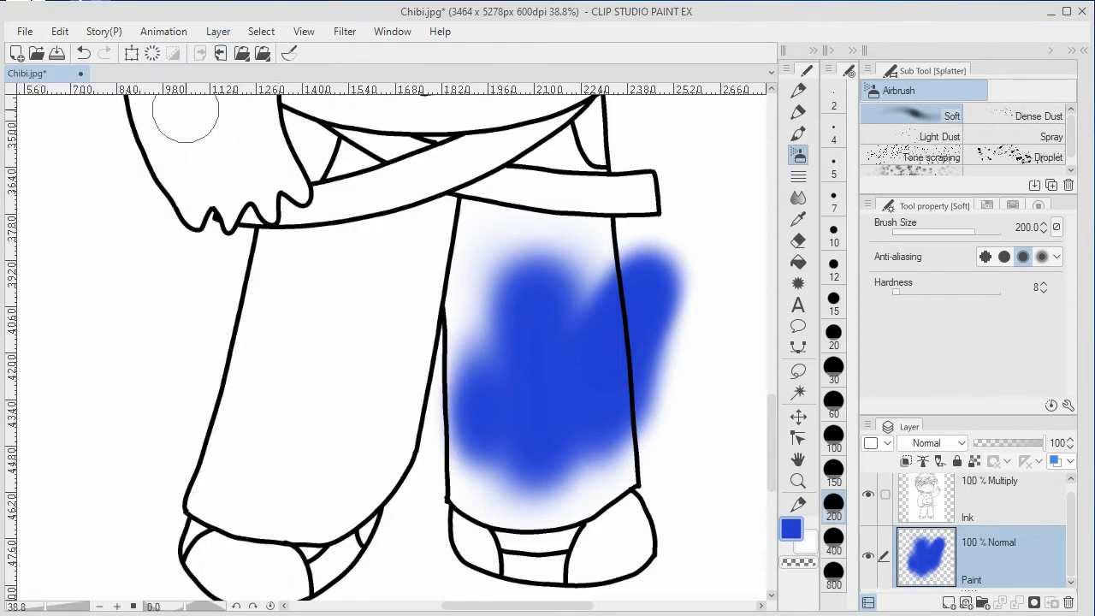
{"action": "left_click", "coordinate": [152, 55]}
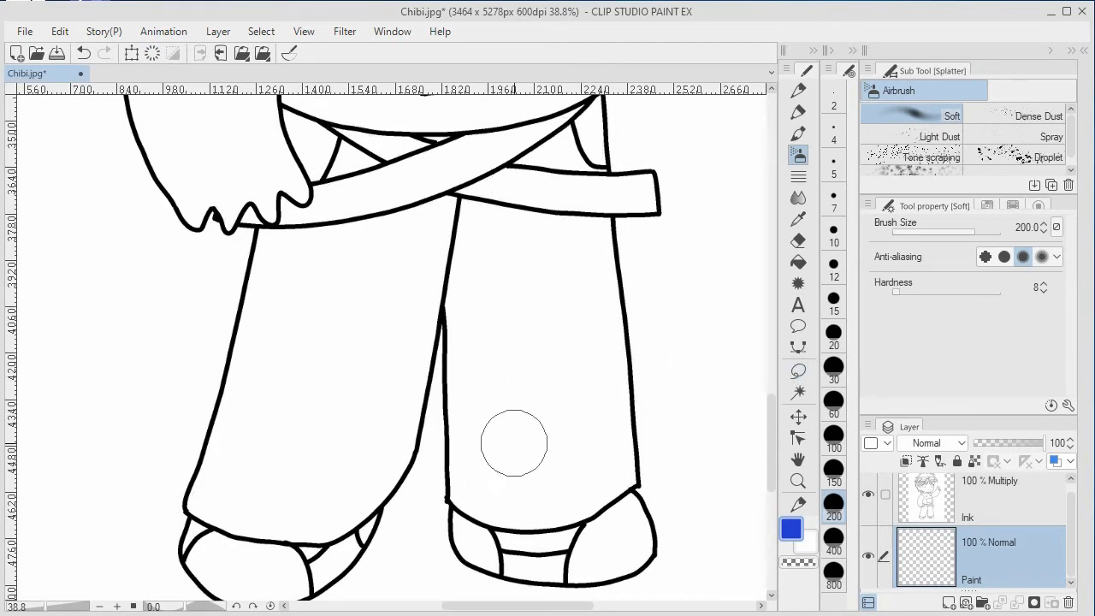
- Select both trouser legs and the small trouser areas around the belt with the Magic wand referring to all layers
{"action": "left_click", "coordinate": [799, 393]}
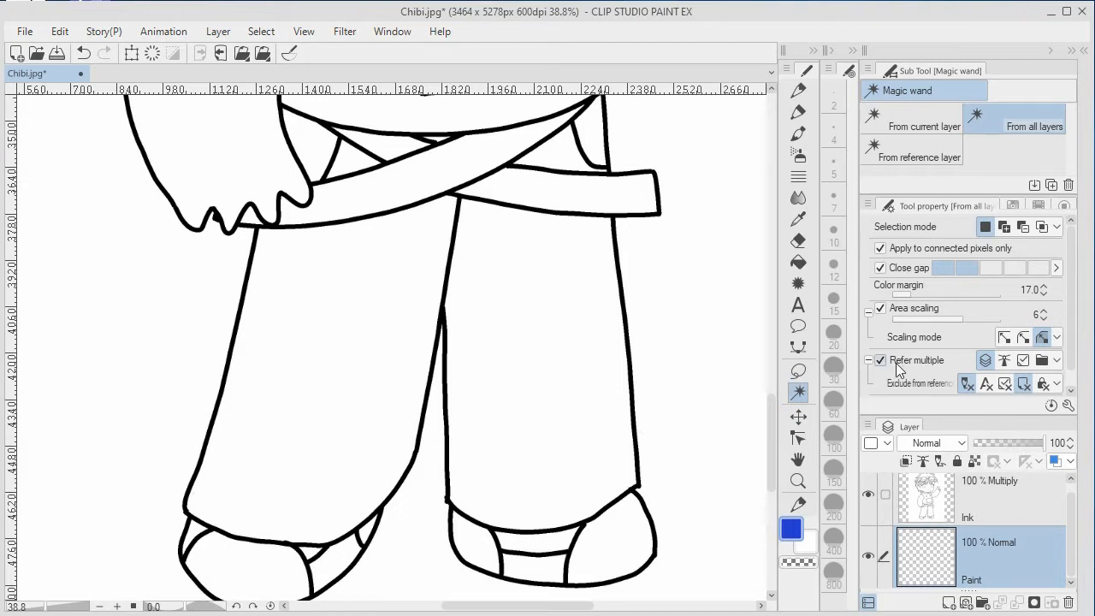
{"action": "scroll", "coordinate": [1070, 368], "scroll_direction": "down", "scroll_amount": 1}
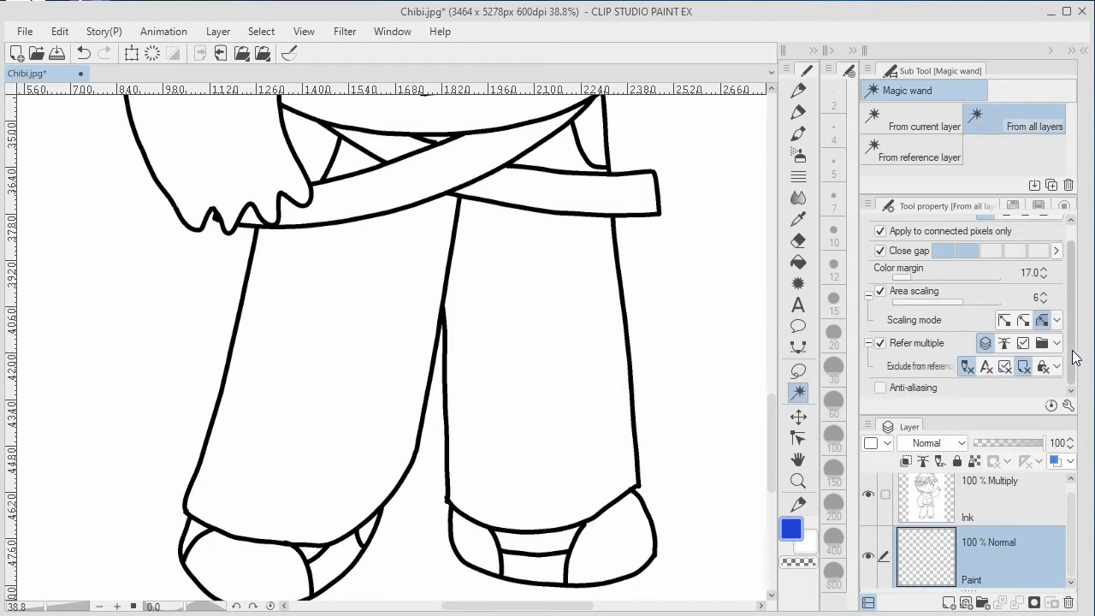
{"action": "left_click", "coordinate": [548, 399]}
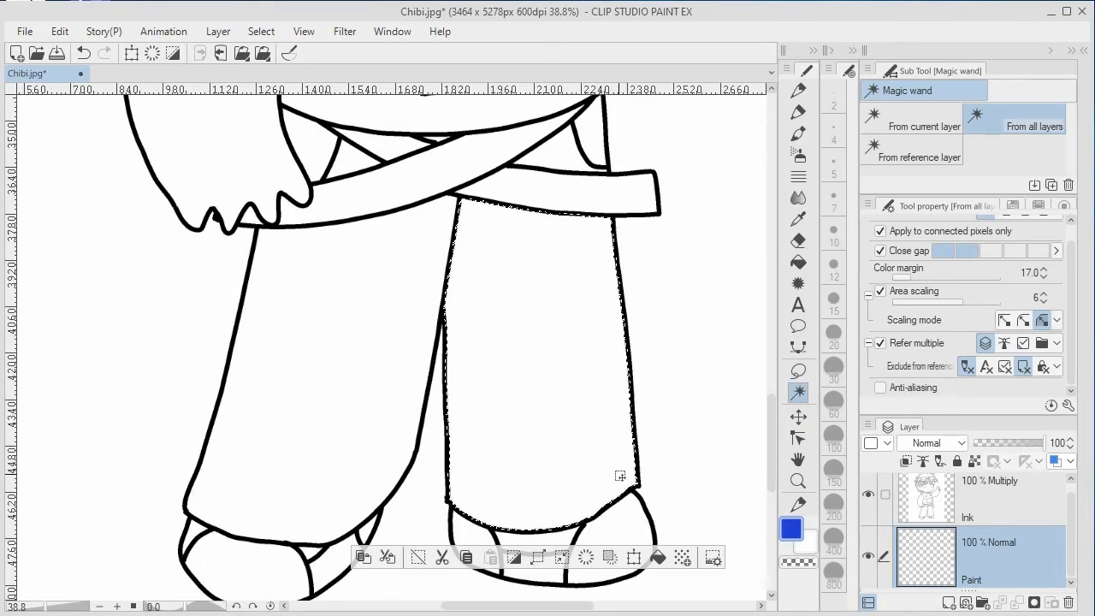
{"action": "left_click", "coordinate": [367, 340], "text": "shift"}
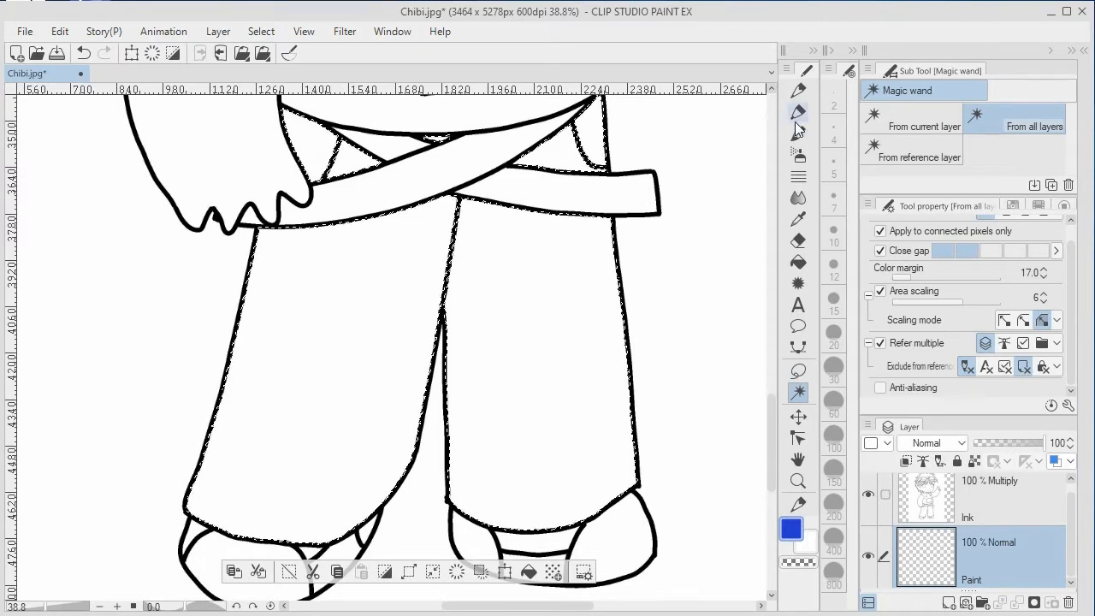
- Spray blue over both selected trouser legs and the small trouser areas around the belt with the Soft airbrush at size 200
{"action": "left_click", "coordinate": [804, 147]}
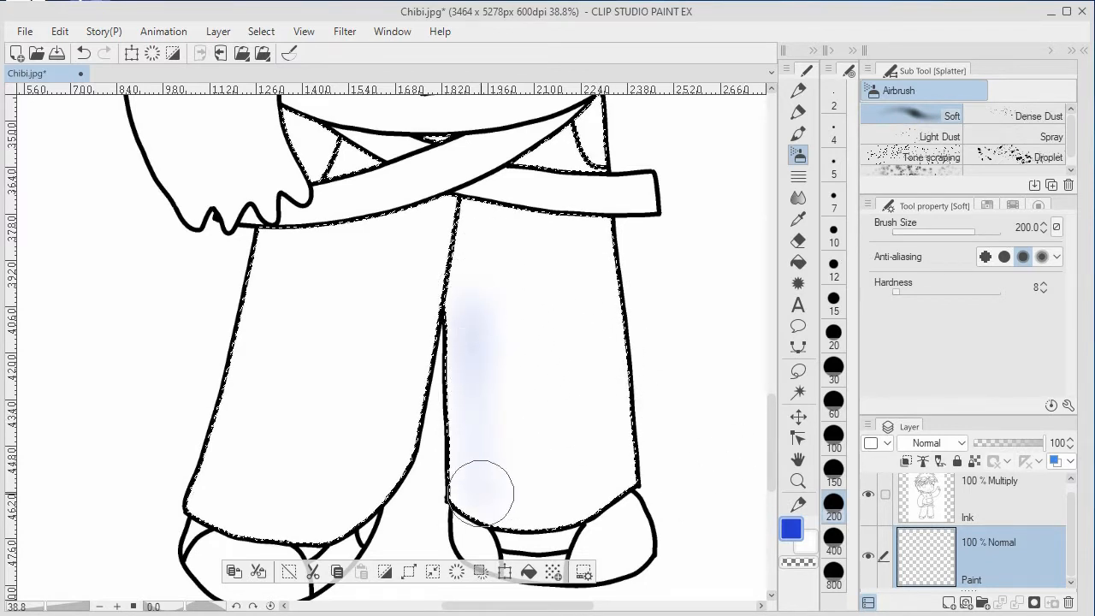
{"action": "mouse_move", "coordinate": [469, 300]}
{"action": "left_mouse_down"}
{"action": "mouse_move", "coordinate": [479, 511]}
{"action": "mouse_move", "coordinate": [467, 248]}
{"action": "mouse_move", "coordinate": [489, 423]}
{"action": "mouse_move", "coordinate": [482, 261]}
{"action": "mouse_move", "coordinate": [494, 309]}
{"action": "mouse_move", "coordinate": [503, 425]}
{"action": "mouse_move", "coordinate": [514, 224]}
{"action": "mouse_move", "coordinate": [537, 467]}
{"action": "mouse_move", "coordinate": [530, 175]}
{"action": "mouse_move", "coordinate": [564, 518]}
{"action": "mouse_move", "coordinate": [556, 142]}
{"action": "mouse_move", "coordinate": [588, 462]}
{"action": "mouse_move", "coordinate": [531, 176]}
{"action": "mouse_move", "coordinate": [544, 511]}
{"action": "mouse_move", "coordinate": [531, 161]}
{"action": "mouse_move", "coordinate": [549, 489]}
{"action": "mouse_move", "coordinate": [570, 163]}
{"action": "mouse_move", "coordinate": [622, 458]}
{"action": "mouse_move", "coordinate": [586, 156]}
{"action": "mouse_move", "coordinate": [593, 386]}
{"action": "mouse_move", "coordinate": [591, 137]}
{"action": "mouse_move", "coordinate": [584, 162]}
{"action": "mouse_move", "coordinate": [594, 159]}
{"action": "mouse_move", "coordinate": [608, 430]}
{"action": "mouse_move", "coordinate": [585, 127]}
{"action": "mouse_move", "coordinate": [612, 471]}
{"action": "mouse_move", "coordinate": [595, 270]}
{"action": "mouse_move", "coordinate": [620, 390]}
{"action": "mouse_move", "coordinate": [603, 133]}
{"action": "mouse_move", "coordinate": [626, 480]}
{"action": "mouse_move", "coordinate": [582, 120]}
{"action": "mouse_move", "coordinate": [612, 440]}
{"action": "mouse_move", "coordinate": [588, 216]}
{"action": "mouse_move", "coordinate": [553, 257]}
{"action": "mouse_move", "coordinate": [557, 238]}
{"action": "mouse_move", "coordinate": [582, 383]}
{"action": "mouse_move", "coordinate": [565, 168]}
{"action": "mouse_move", "coordinate": [546, 349]}
{"action": "mouse_move", "coordinate": [526, 300]}
{"action": "mouse_move", "coordinate": [522, 324]}
{"action": "mouse_move", "coordinate": [511, 307]}
{"action": "mouse_move", "coordinate": [505, 228]}
{"action": "mouse_move", "coordinate": [500, 479]}
{"action": "mouse_move", "coordinate": [469, 219]}
{"action": "mouse_move", "coordinate": [464, 458]}
{"action": "mouse_move", "coordinate": [471, 206]}
{"action": "mouse_move", "coordinate": [534, 521]}
{"action": "mouse_move", "coordinate": [536, 171]}
{"action": "mouse_move", "coordinate": [546, 154]}
{"action": "mouse_move", "coordinate": [505, 149]}
{"action": "mouse_move", "coordinate": [398, 267]}
{"action": "mouse_move", "coordinate": [375, 451]}
{"action": "mouse_move", "coordinate": [424, 286]}
{"action": "mouse_move", "coordinate": [394, 312]}
{"action": "mouse_move", "coordinate": [366, 251]}
{"action": "mouse_move", "coordinate": [317, 261]}
{"action": "mouse_move", "coordinate": [255, 374]}
{"action": "mouse_move", "coordinate": [257, 309]}
{"action": "mouse_move", "coordinate": [234, 488]}
{"action": "mouse_move", "coordinate": [392, 242]}
{"action": "mouse_move", "coordinate": [340, 491]}
{"action": "left_mouse_up"}
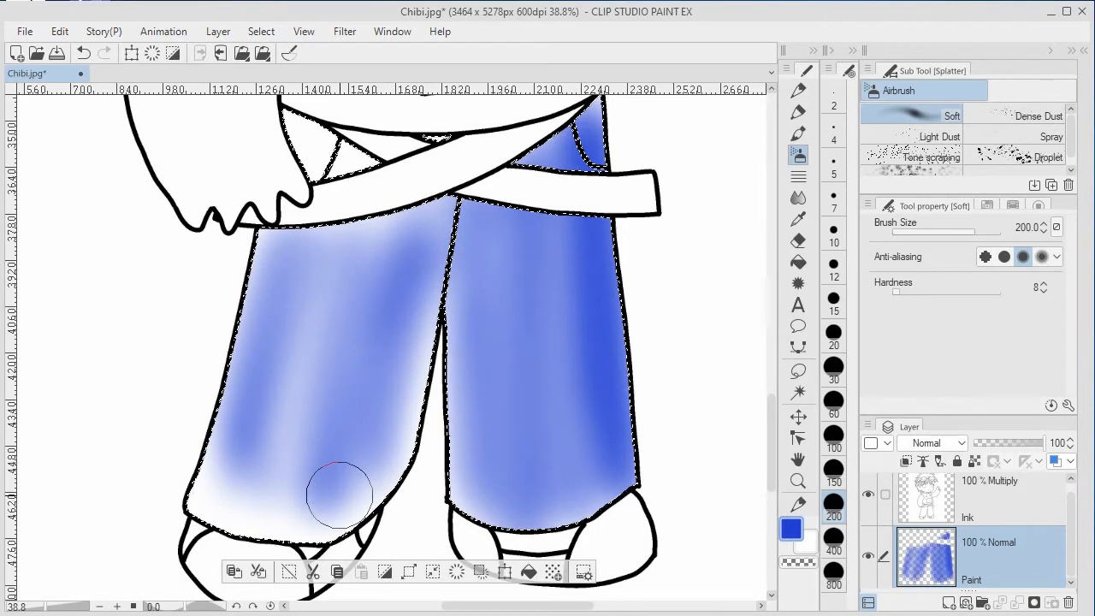
{"action": "mouse_move", "coordinate": [429, 329]}
{"action": "left_mouse_down"}
{"action": "mouse_move", "coordinate": [430, 374]}
{"action": "mouse_move", "coordinate": [470, 326]}
{"action": "mouse_move", "coordinate": [468, 387]}
{"action": "mouse_move", "coordinate": [476, 362]}
{"action": "mouse_move", "coordinate": [487, 481]}
{"action": "mouse_move", "coordinate": [547, 234]}
{"action": "mouse_move", "coordinate": [581, 480]}
{"action": "mouse_move", "coordinate": [573, 205]}
{"action": "mouse_move", "coordinate": [579, 481]}
{"action": "mouse_move", "coordinate": [607, 529]}
{"action": "mouse_move", "coordinate": [557, 402]}
{"action": "left_mouse_up"}
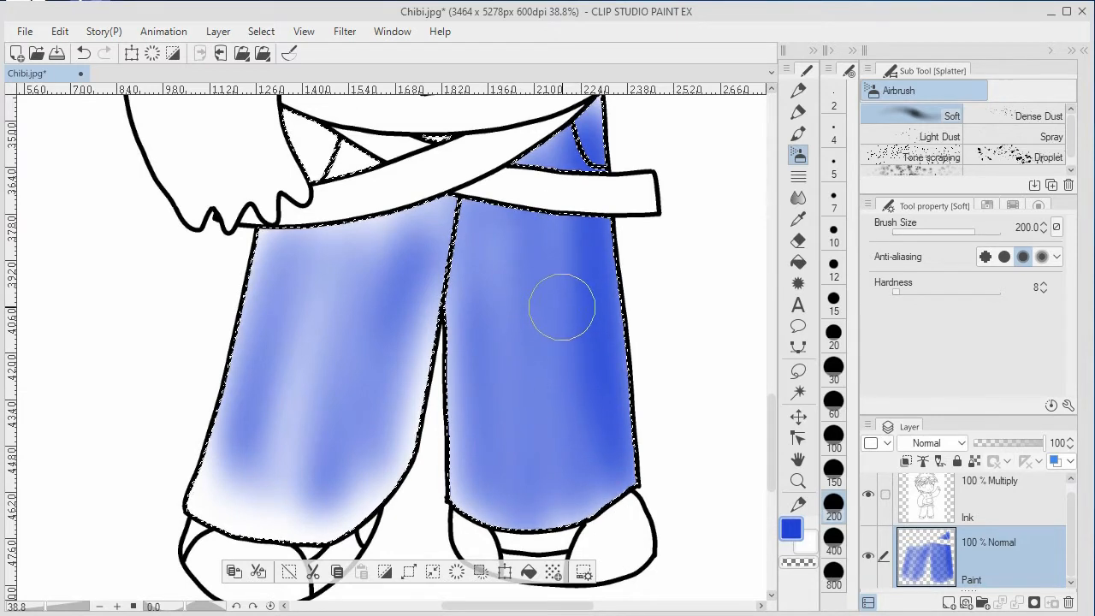
{"action": "mouse_move", "coordinate": [520, 294]}
{"action": "left_mouse_down"}
{"action": "mouse_move", "coordinate": [495, 253]}
{"action": "mouse_move", "coordinate": [501, 582]}
{"action": "mouse_move", "coordinate": [512, 603]}
{"action": "left_mouse_up"}
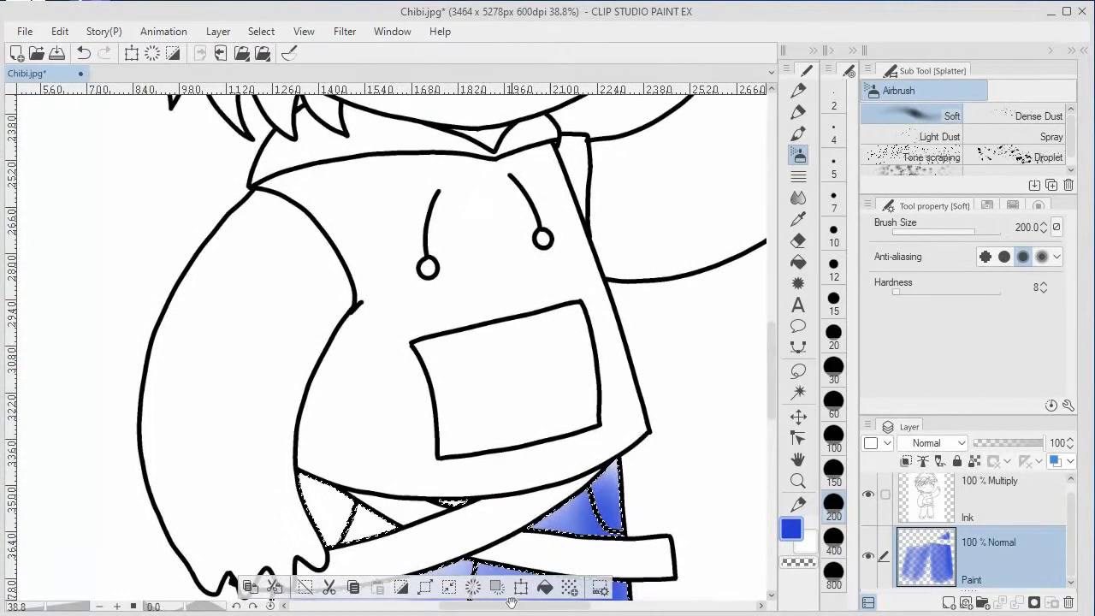
{"action": "mouse_move", "coordinate": [638, 399]}
{"action": "left_mouse_down"}
{"action": "mouse_move", "coordinate": [625, 428]}
{"action": "mouse_move", "coordinate": [629, 420]}
{"action": "left_mouse_up"}
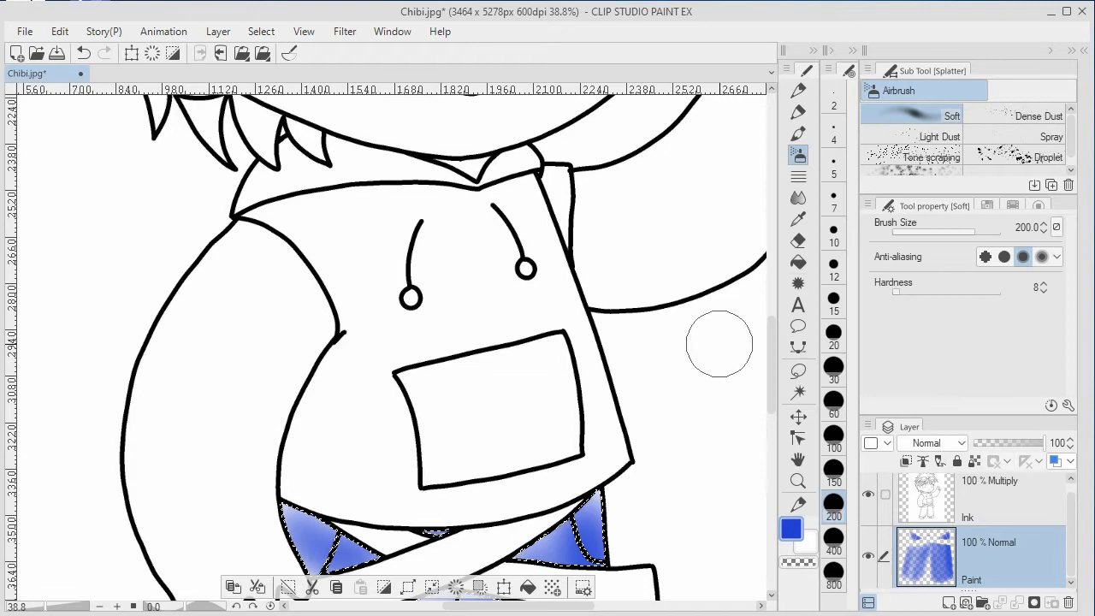
- Replace the trouser selection with one covering the hoodie's pocket, body and collar, using the Magic wand referring to all layers
{"action": "left_click", "coordinate": [799, 392]}
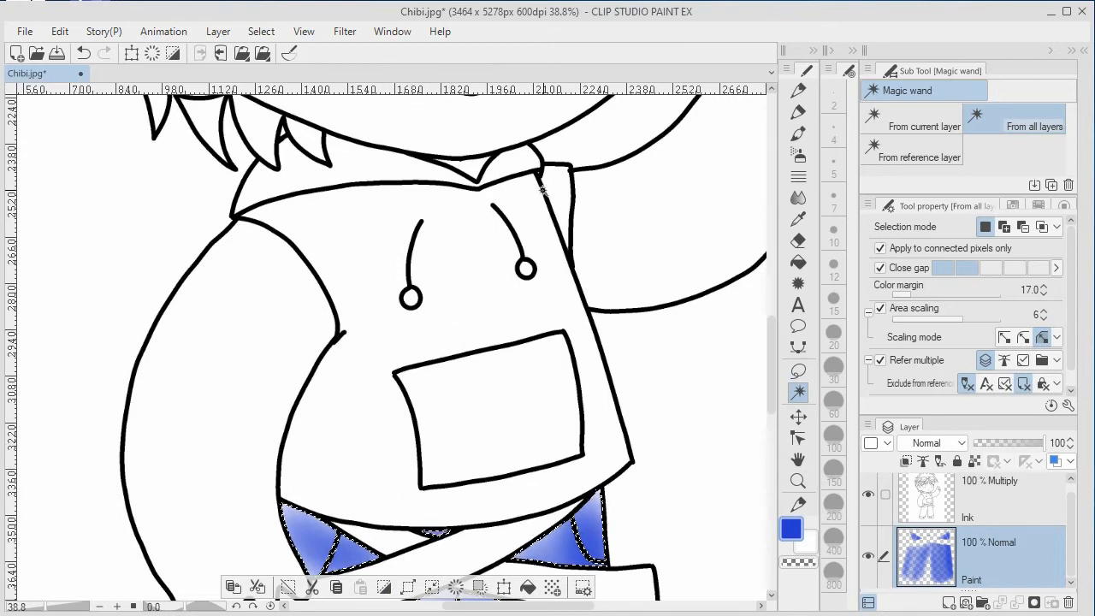
{"action": "left_click", "coordinate": [261, 32]}
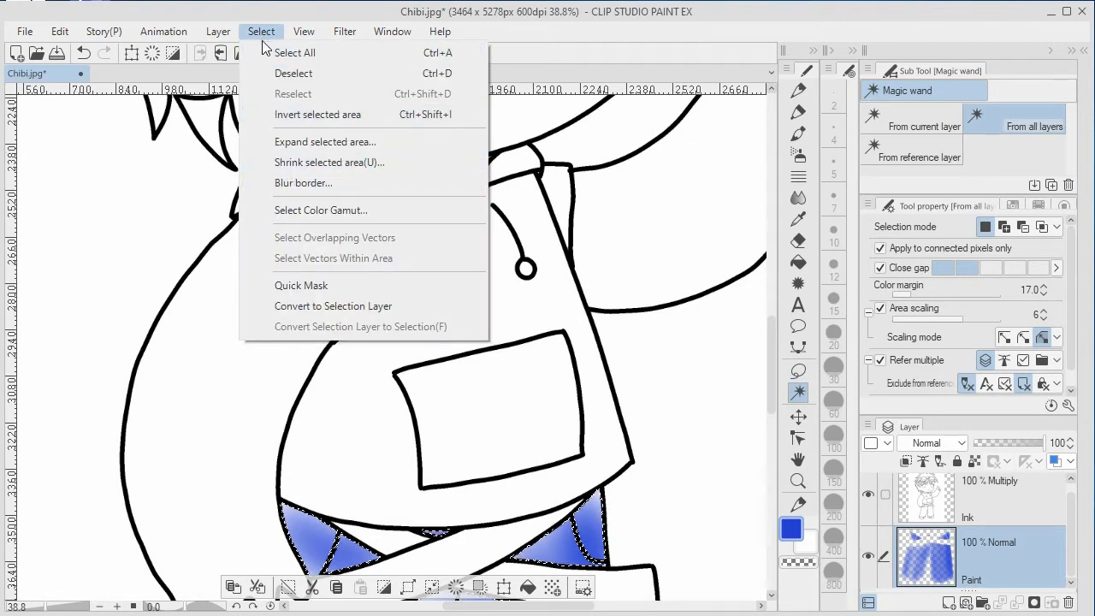
{"action": "left_click", "coordinate": [448, 74]}
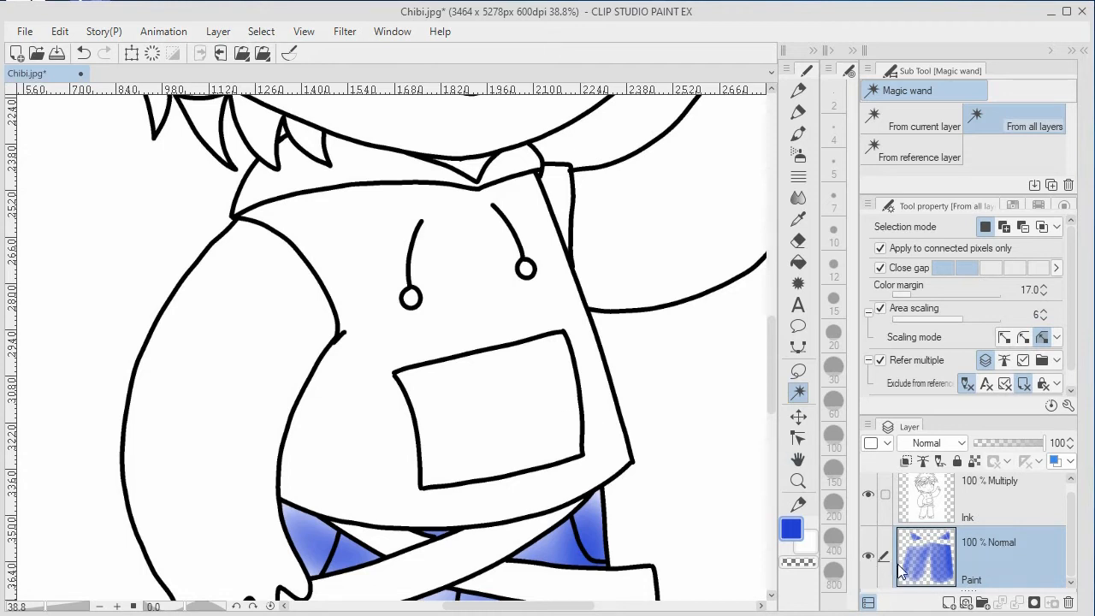
{"action": "left_click", "coordinate": [481, 400]}
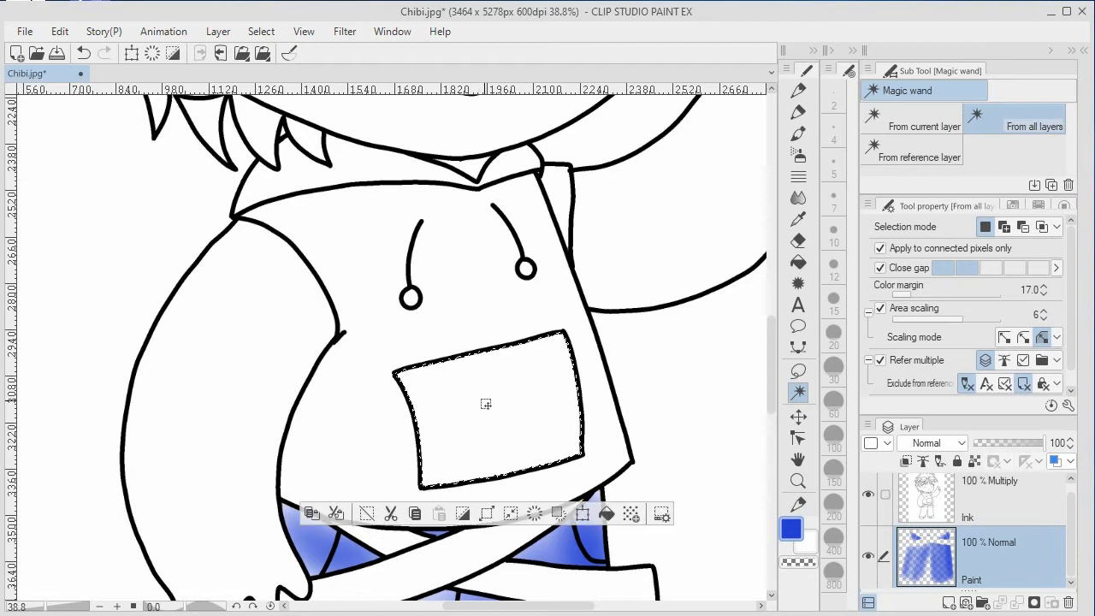
{"action": "left_click", "coordinate": [378, 435], "text": "shift"}
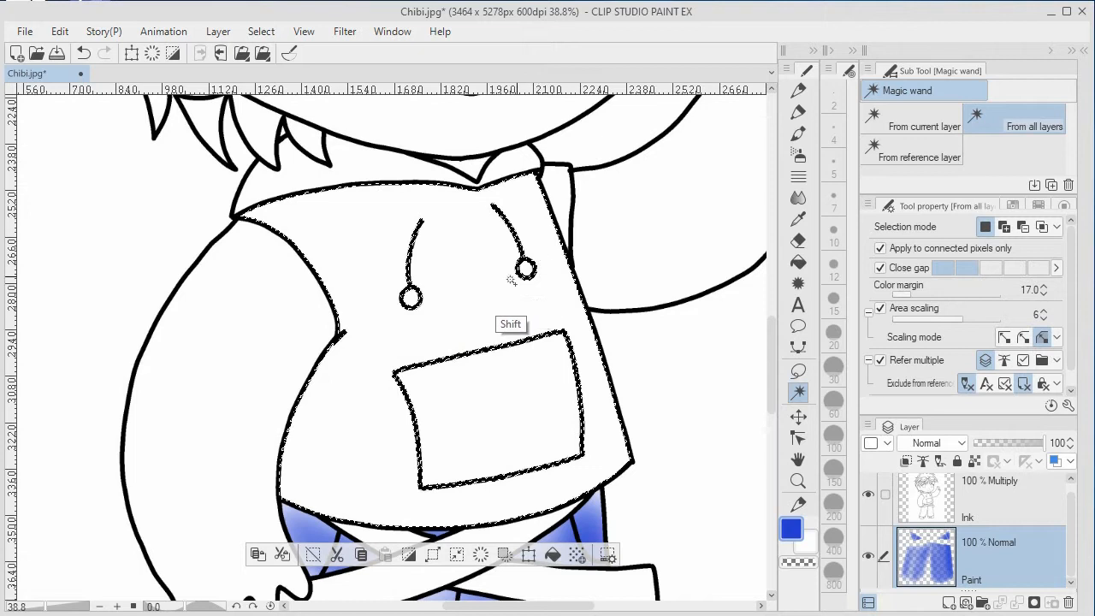
{"action": "left_click", "coordinate": [497, 178], "text": "shift"}
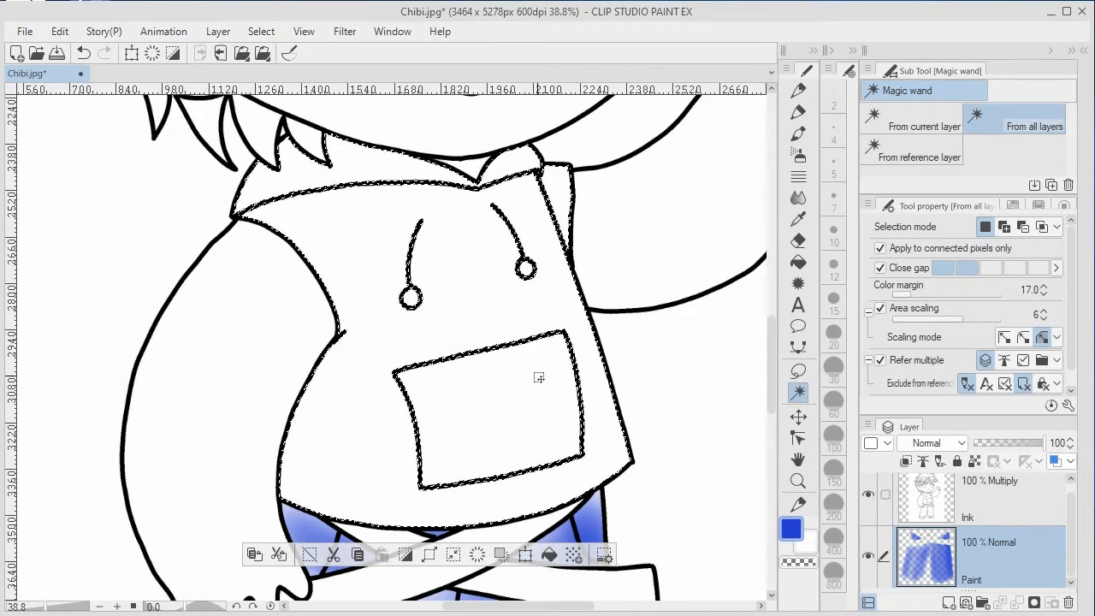
- Change the drawing color to a strong, slightly dark red
{"action": "left_click", "coordinate": [792, 529]}
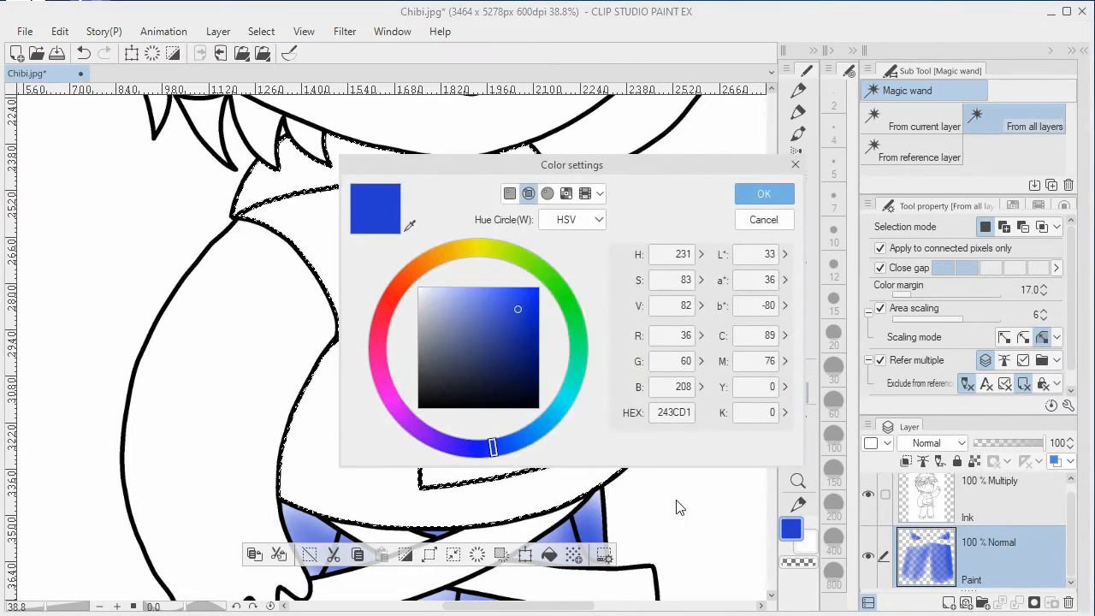
{"action": "left_click", "coordinate": [379, 320]}
{"action": "mouse_move", "coordinate": [523, 311]}
{"action": "left_mouse_down"}
{"action": "mouse_move", "coordinate": [530, 301]}
{"action": "mouse_move", "coordinate": [536, 319]}
{"action": "left_mouse_up"}
{"action": "left_click", "coordinate": [766, 195]}
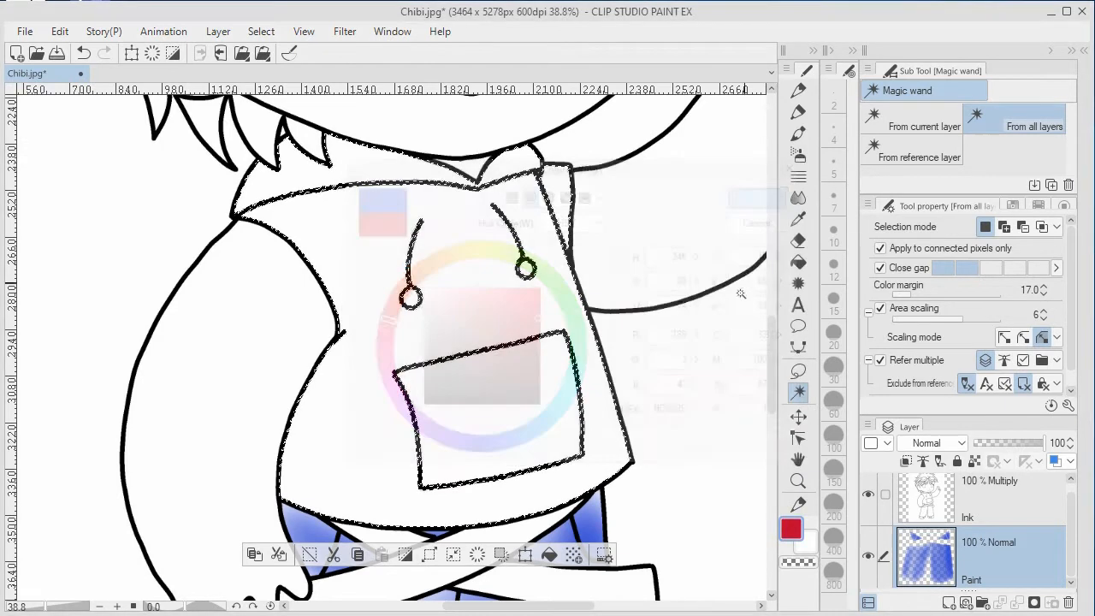
- Spray red strokes over the hoodie's collar, body and pocket with the Soft airbrush, and clear them from the Paint layer
{"action": "left_click", "coordinate": [800, 153]}
{"action": "mouse_move", "coordinate": [334, 453]}
{"action": "left_mouse_down"}
{"action": "mouse_move", "coordinate": [337, 362]}
{"action": "mouse_move", "coordinate": [311, 435]}
{"action": "mouse_move", "coordinate": [334, 451]}
{"action": "mouse_move", "coordinate": [311, 214]}
{"action": "mouse_move", "coordinate": [342, 254]}
{"action": "mouse_move", "coordinate": [362, 337]}
{"action": "mouse_move", "coordinate": [267, 177]}
{"action": "left_mouse_up"}
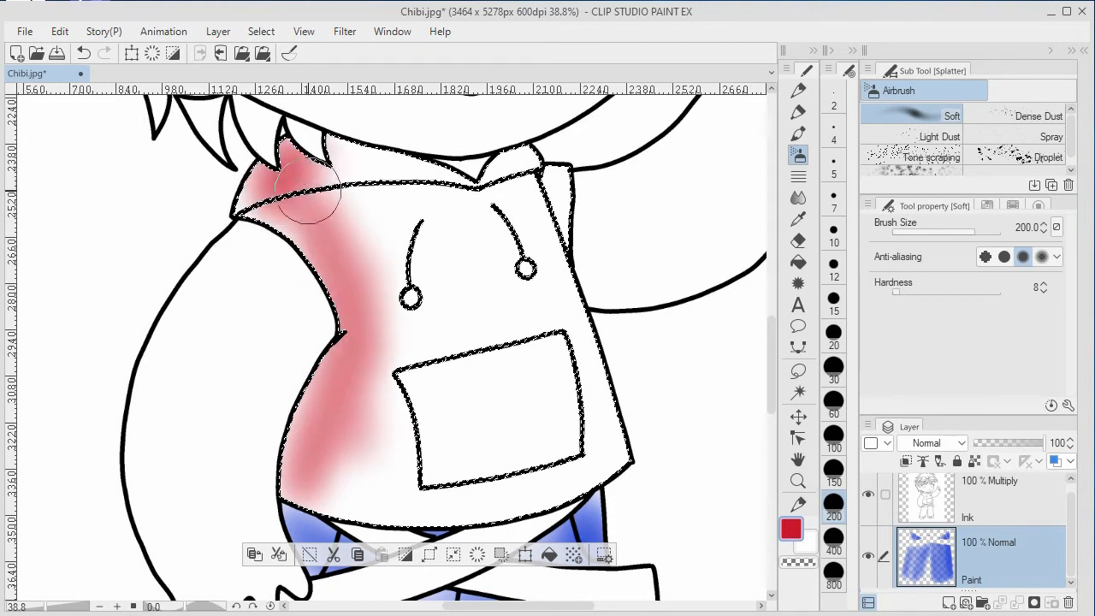
{"action": "mouse_move", "coordinate": [260, 219]}
{"action": "left_mouse_down"}
{"action": "mouse_move", "coordinate": [355, 310]}
{"action": "mouse_move", "coordinate": [373, 262]}
{"action": "mouse_move", "coordinate": [385, 418]}
{"action": "mouse_move", "coordinate": [438, 361]}
{"action": "mouse_move", "coordinate": [427, 329]}
{"action": "mouse_move", "coordinate": [412, 333]}
{"action": "mouse_move", "coordinate": [510, 302]}
{"action": "mouse_move", "coordinate": [532, 310]}
{"action": "mouse_move", "coordinate": [536, 340]}
{"action": "mouse_move", "coordinate": [528, 279]}
{"action": "mouse_move", "coordinate": [474, 296]}
{"action": "mouse_move", "coordinate": [425, 340]}
{"action": "mouse_move", "coordinate": [514, 439]}
{"action": "left_mouse_up"}
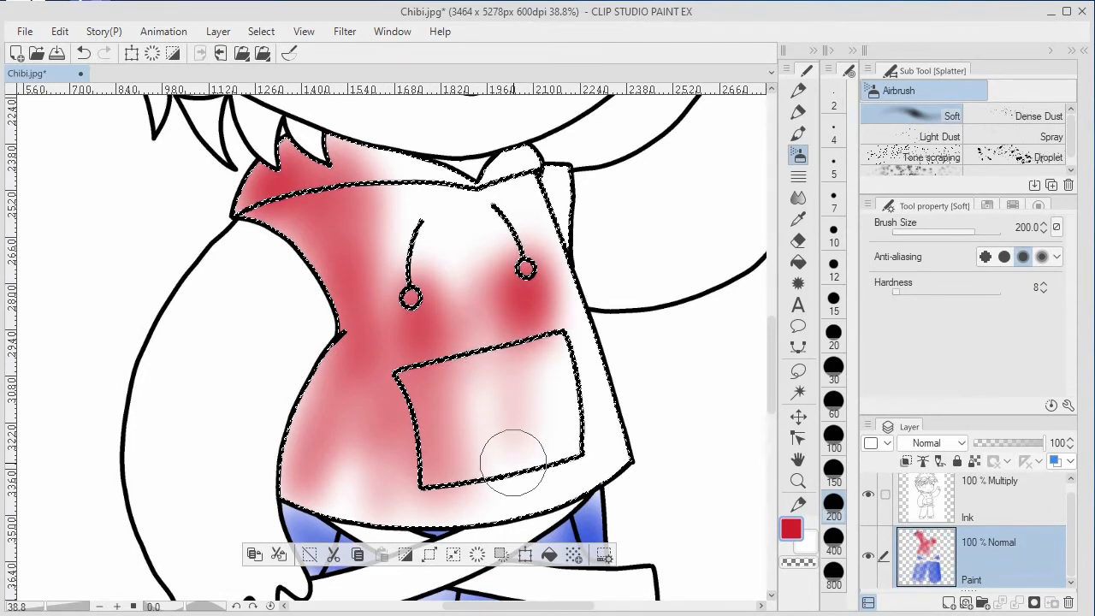
{"action": "scroll", "coordinate": [513, 463], "scroll_direction": "down", "scroll_amount": 1}
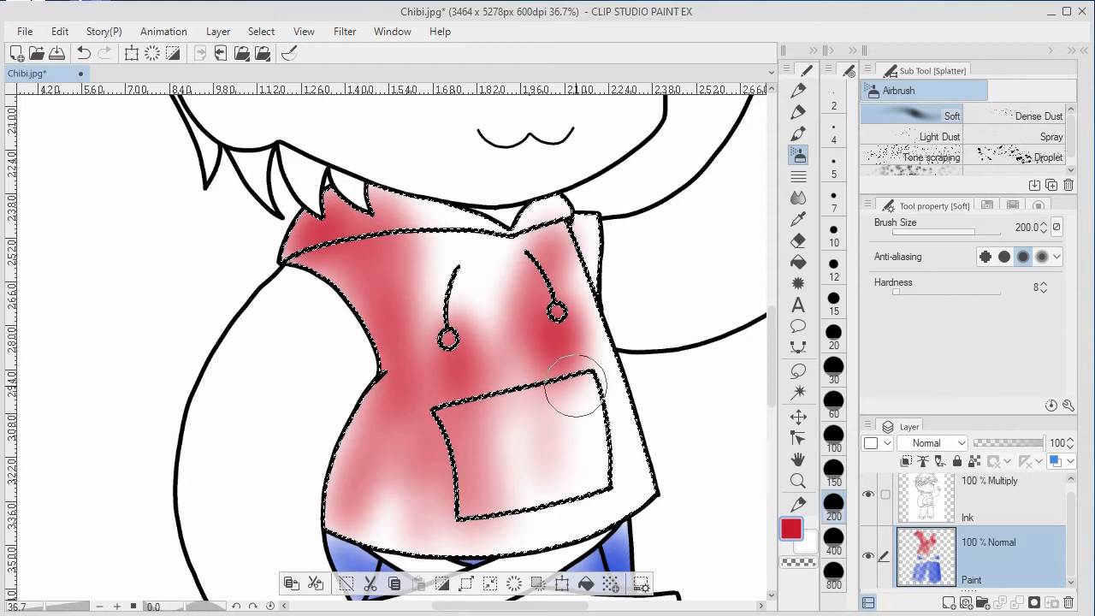
{"action": "key", "text": "Delete"}
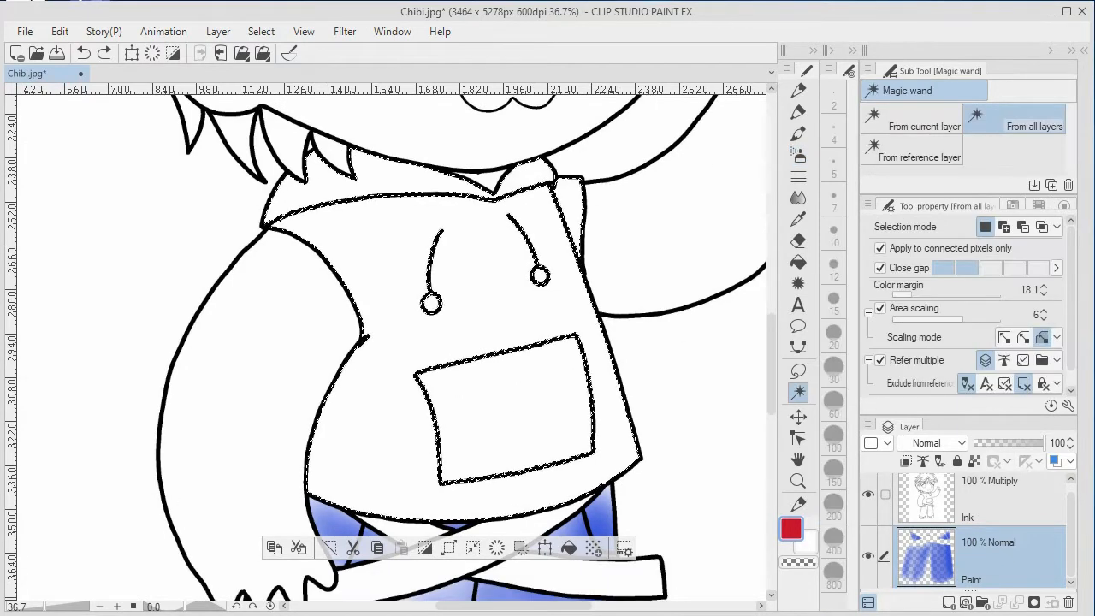
- Try selecting the painted left-hand trouser leg with the Magic wand at color margin 18.1, and drop the selection
{"action": "key", "text": "space"}
{"action": "left_click_drag", "start_coordinate": [680, 484], "coordinate": [646, 150]}
{"action": "left_click_drag", "start_coordinate": [663, 369], "coordinate": [684, 317]}
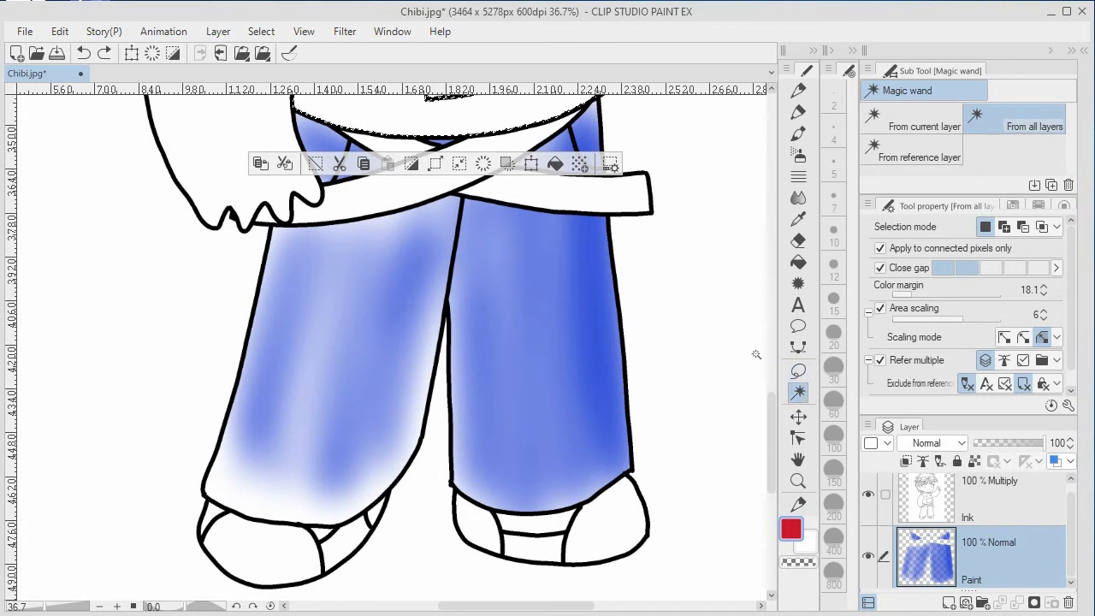
{"action": "left_click", "coordinate": [363, 366]}
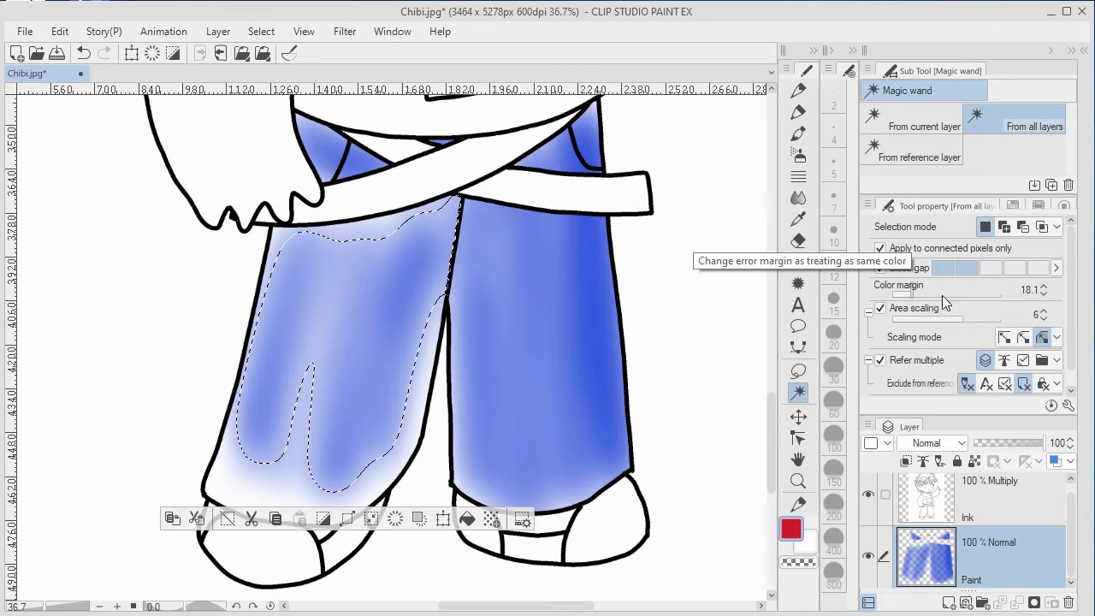
{"action": "left_click", "coordinate": [227, 519]}
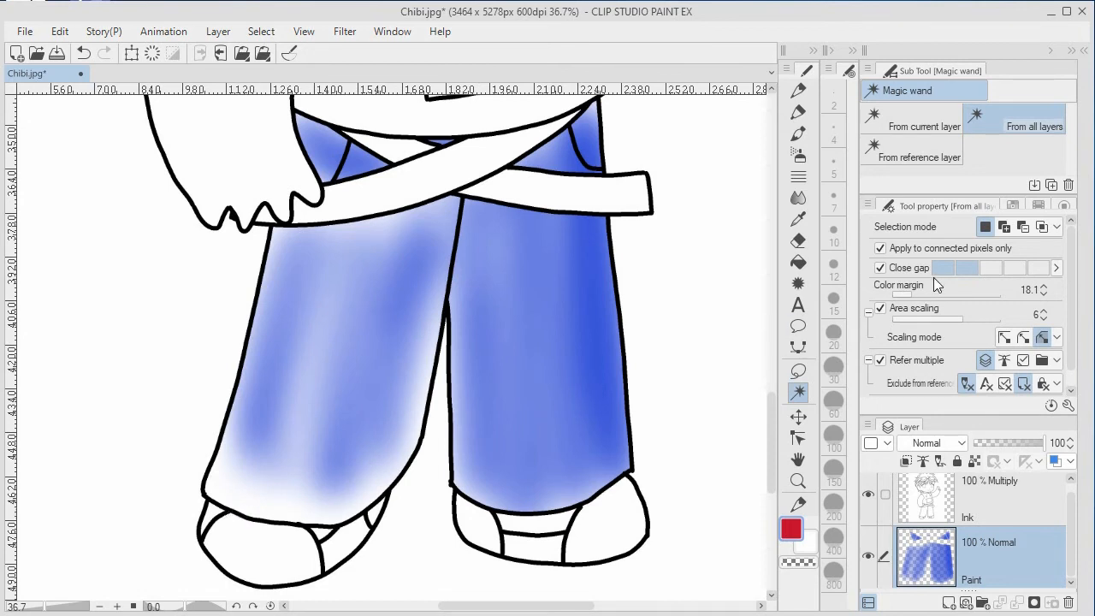
- Raise the Magic wand's color margin to 61.4, select the left-hand trouser leg with it, and deselect
{"action": "left_click_drag", "start_coordinate": [910, 292], "coordinate": [962, 293]}
{"action": "left_click", "coordinate": [336, 464]}
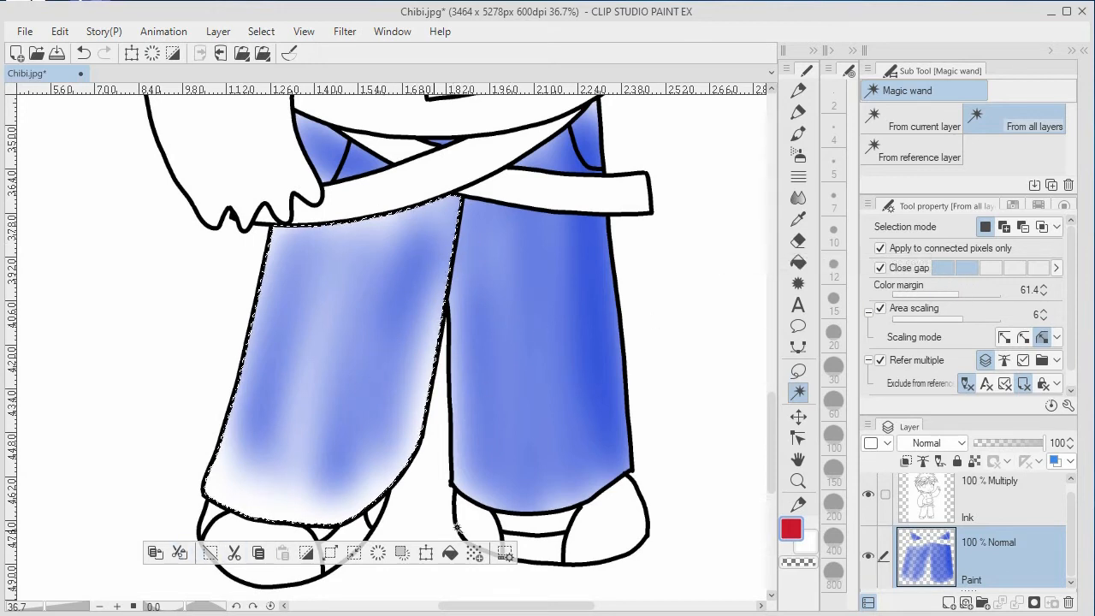
{"action": "left_click", "coordinate": [212, 554]}
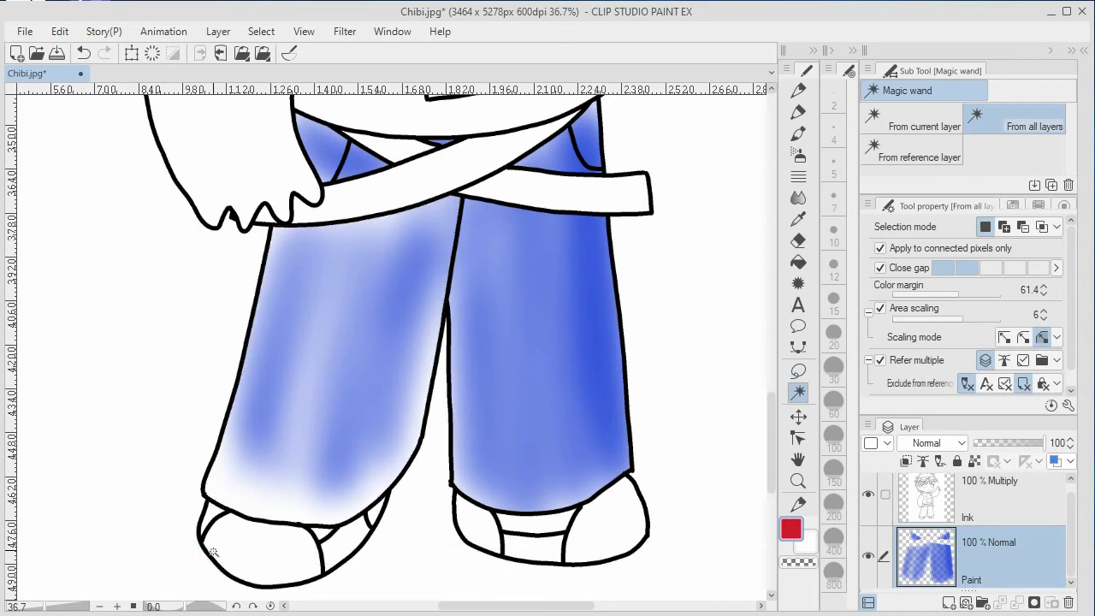
- Select the left-hand trouser leg from the Ink layer with color margin 11.0 and Refer multiple off, and check it with Paint hidden briefly
{"action": "left_click", "coordinate": [977, 507]}
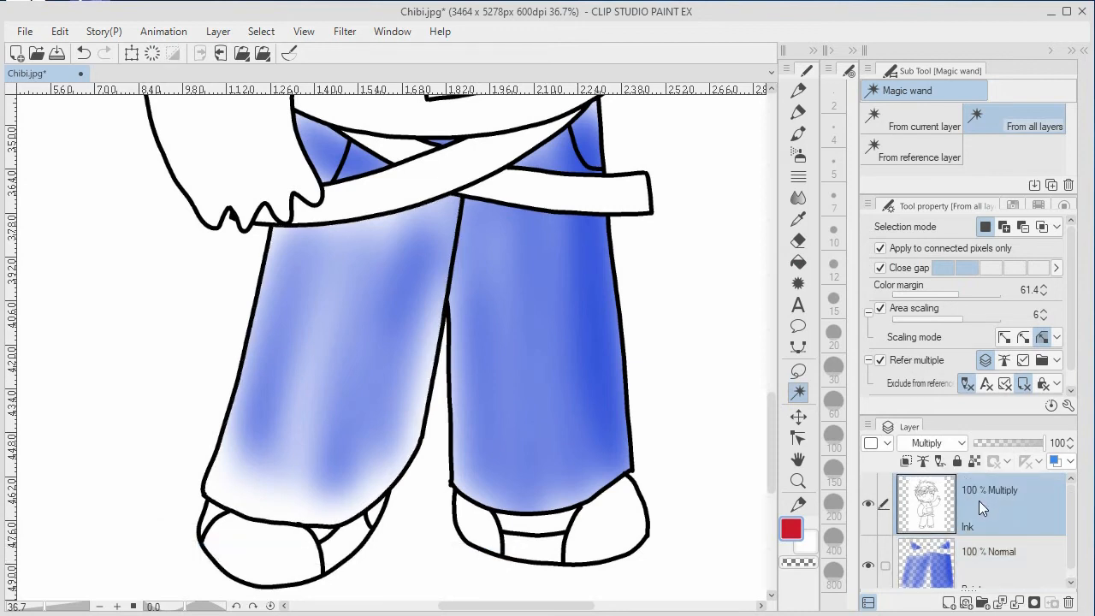
{"action": "left_click_drag", "start_coordinate": [950, 290], "coordinate": [906, 302]}
{"action": "left_click", "coordinate": [881, 360]}
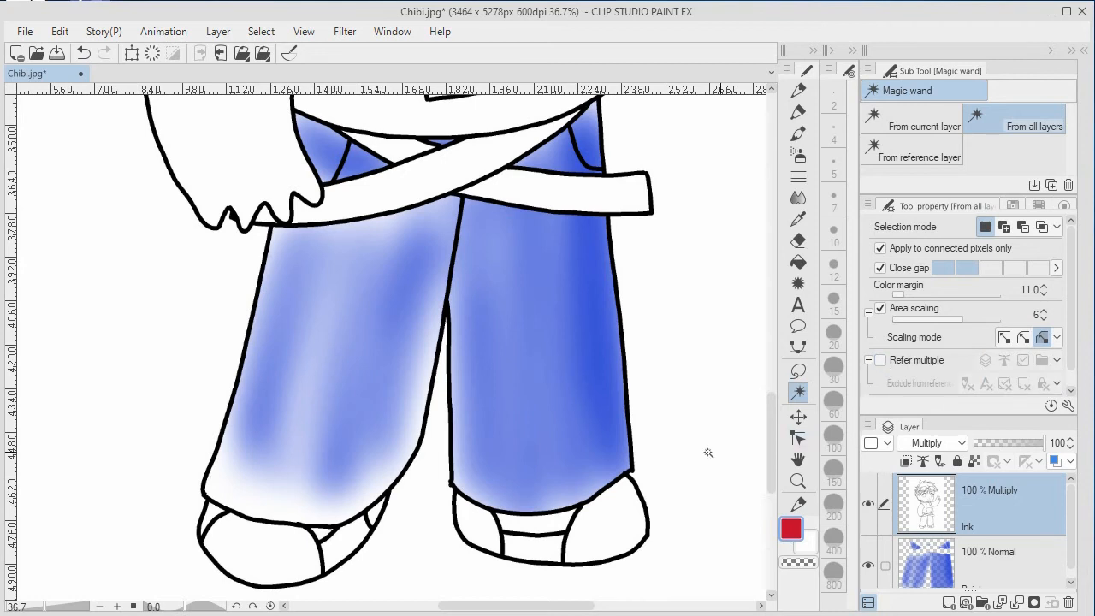
{"action": "left_click", "coordinate": [362, 360]}
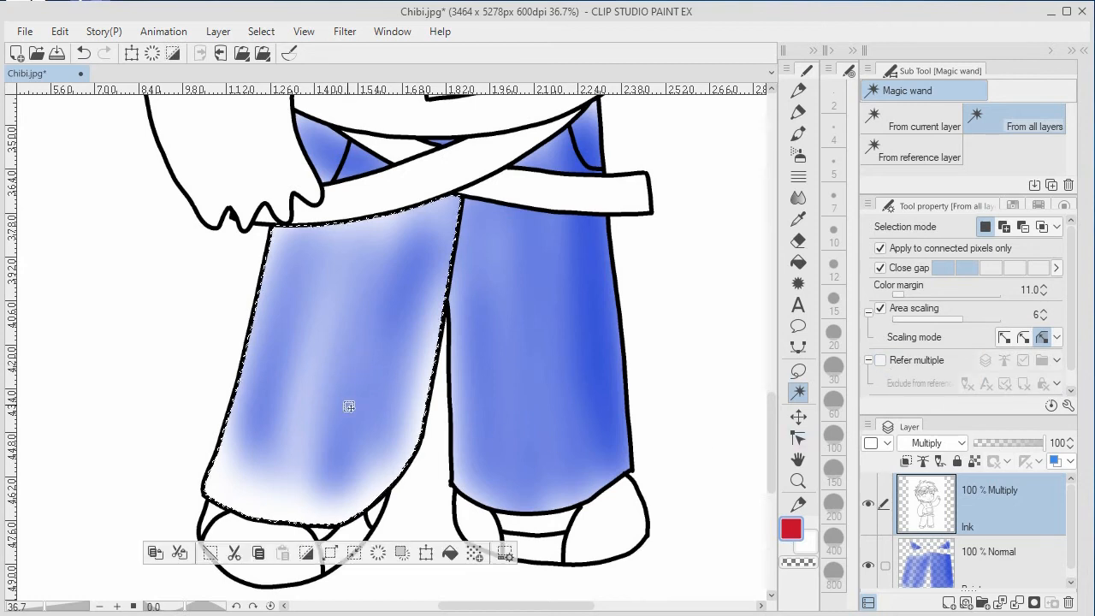
{"action": "left_click", "coordinate": [868, 567]}
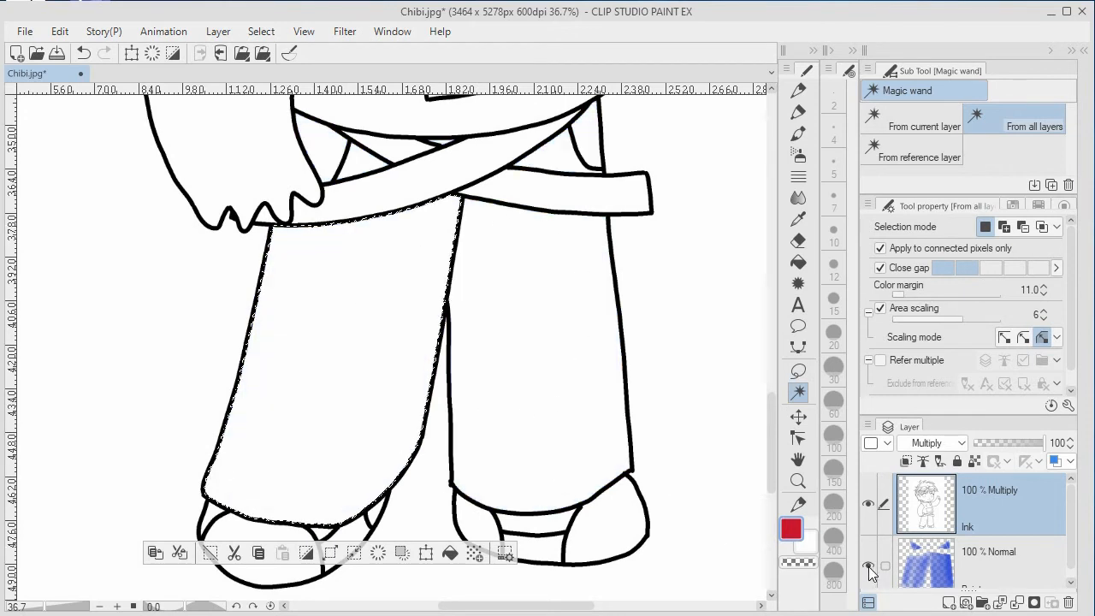
{"action": "left_click", "coordinate": [868, 566]}
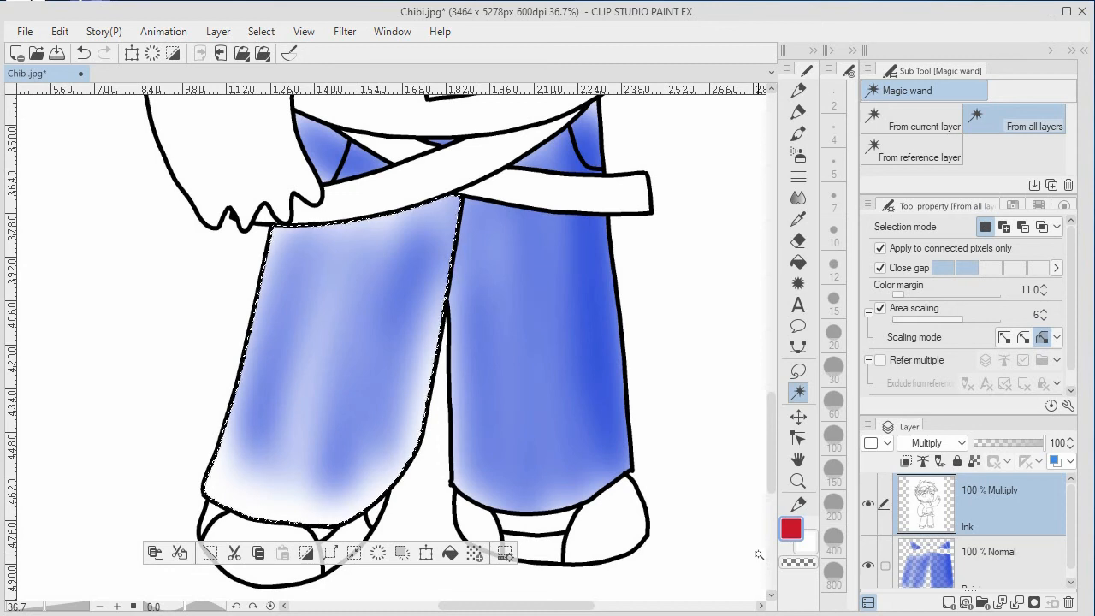
- Select both trouser legs and the trouser areas around the belt from the Ink layer, and clear their blue paint on the Paint layer
{"action": "key", "text": "ctrl+z"}
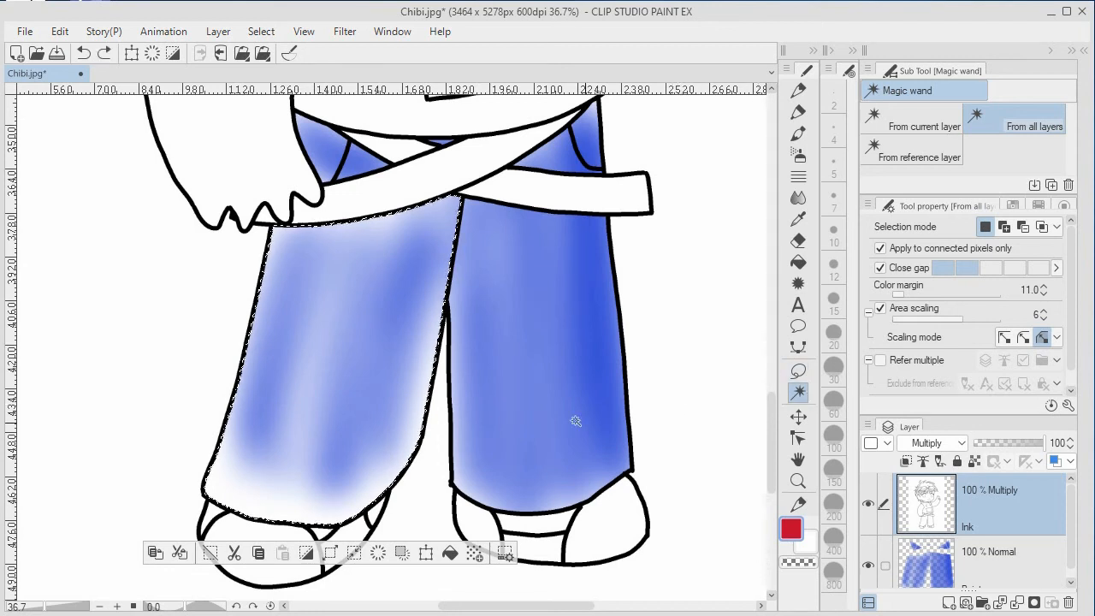
{"action": "left_click", "coordinate": [552, 386], "text": "shift"}
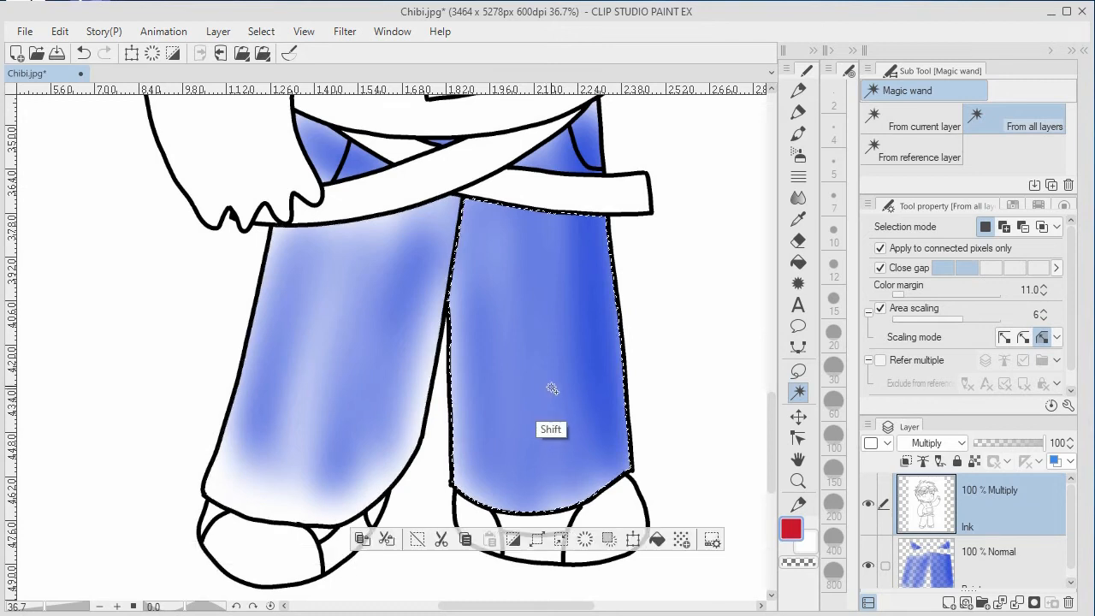
{"action": "left_click", "coordinate": [411, 385], "text": "shift"}
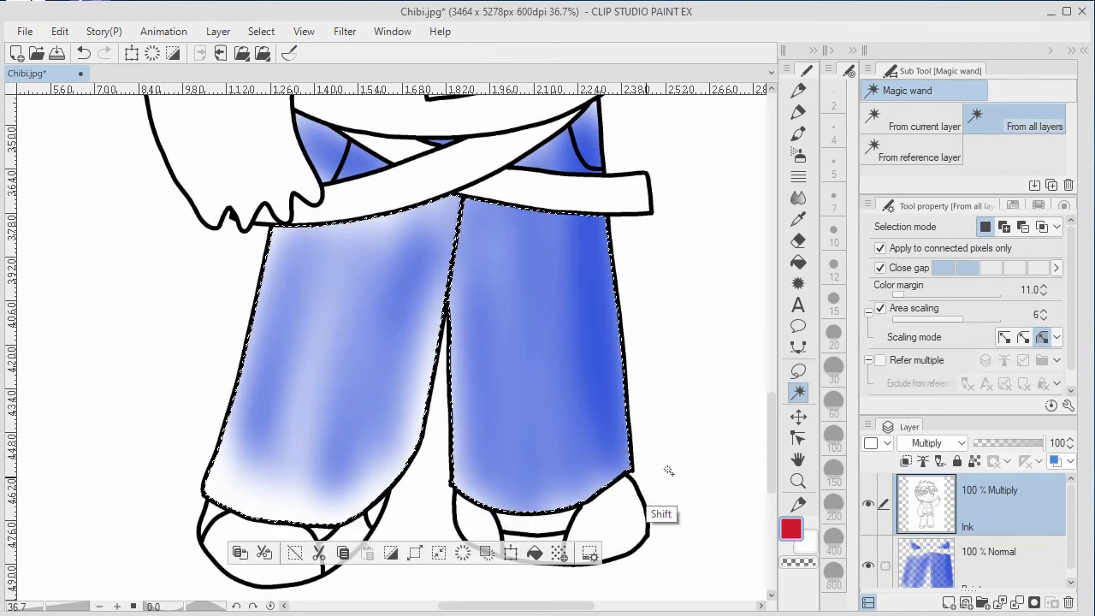
{"action": "scroll", "coordinate": [664, 453], "scroll_direction": "up", "scroll_amount": 4}
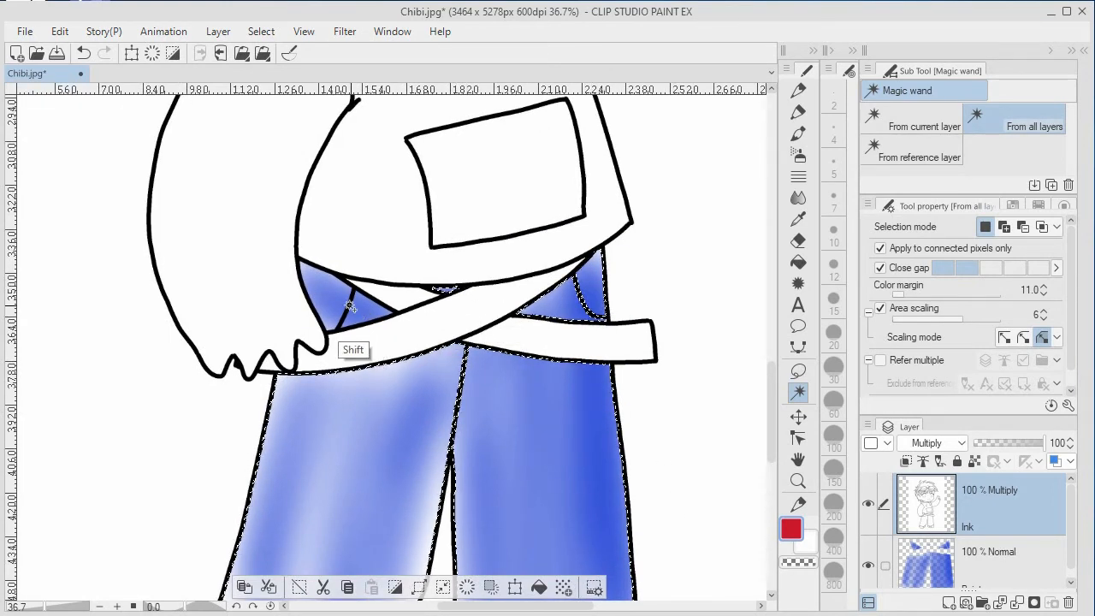
{"action": "left_click", "coordinate": [337, 282], "text": "shift"}
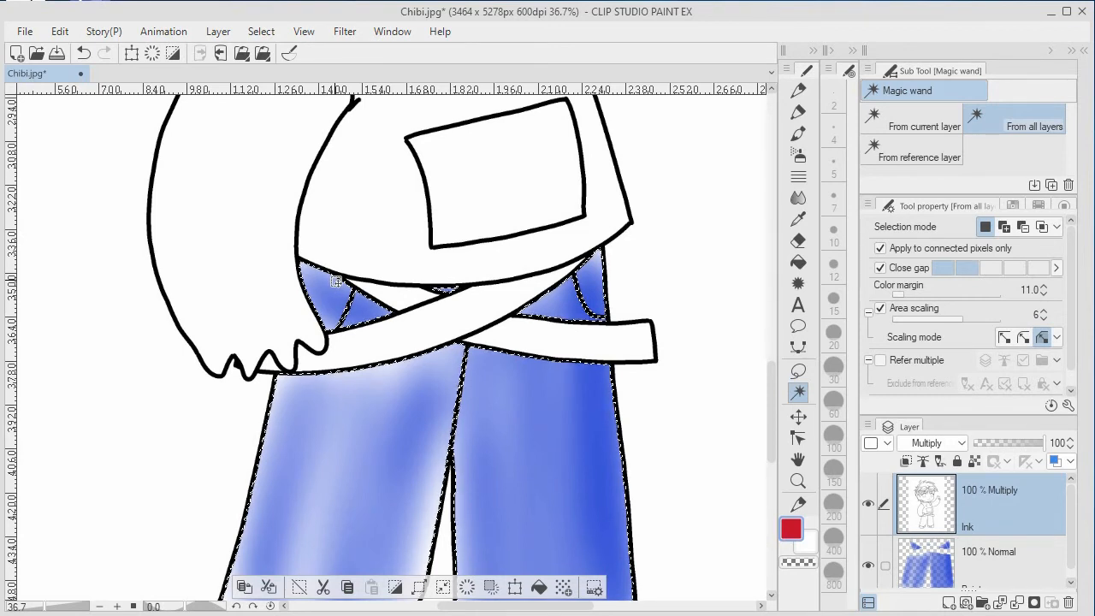
{"action": "left_click", "coordinate": [1002, 564]}
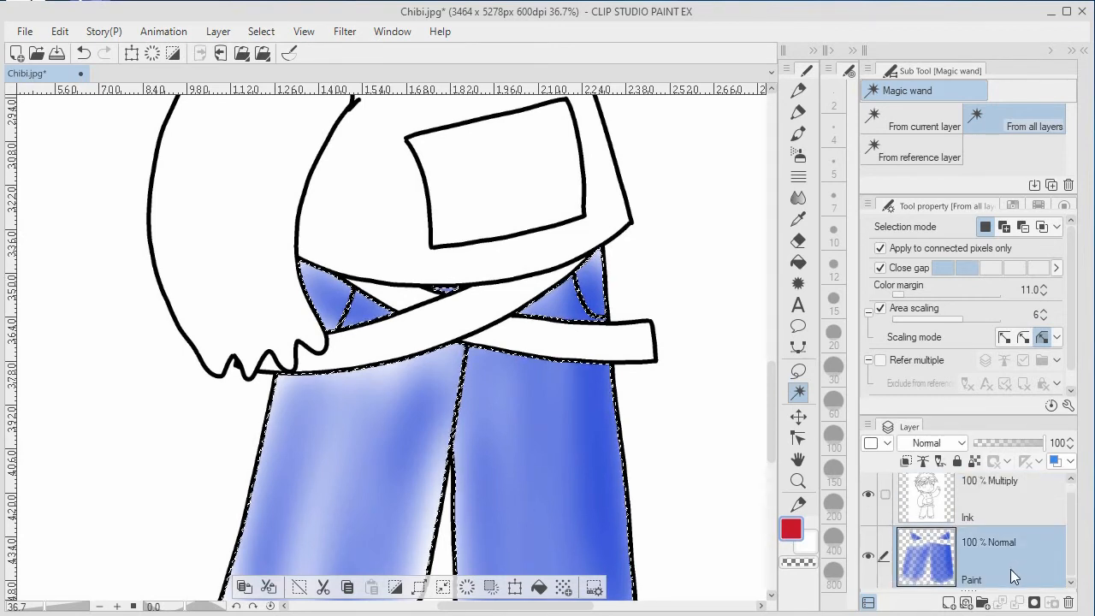
{"action": "key", "text": "Delete"}
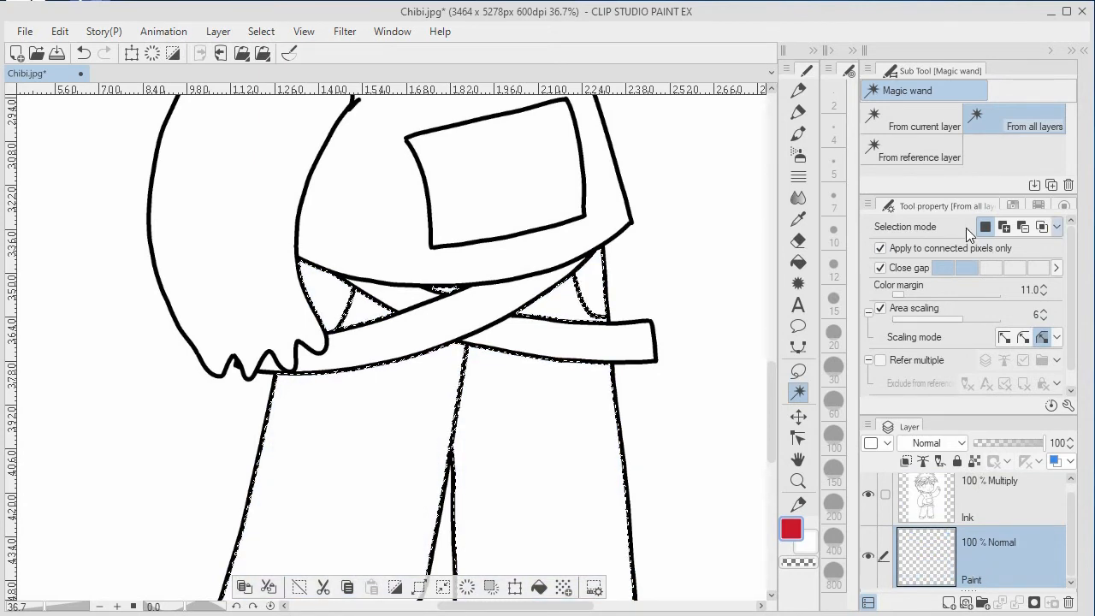
- Change the drawing color from the color settings to a deep blue, hex 1503BD
{"action": "left_click", "coordinate": [792, 531]}
{"action": "left_click", "coordinate": [468, 449]}
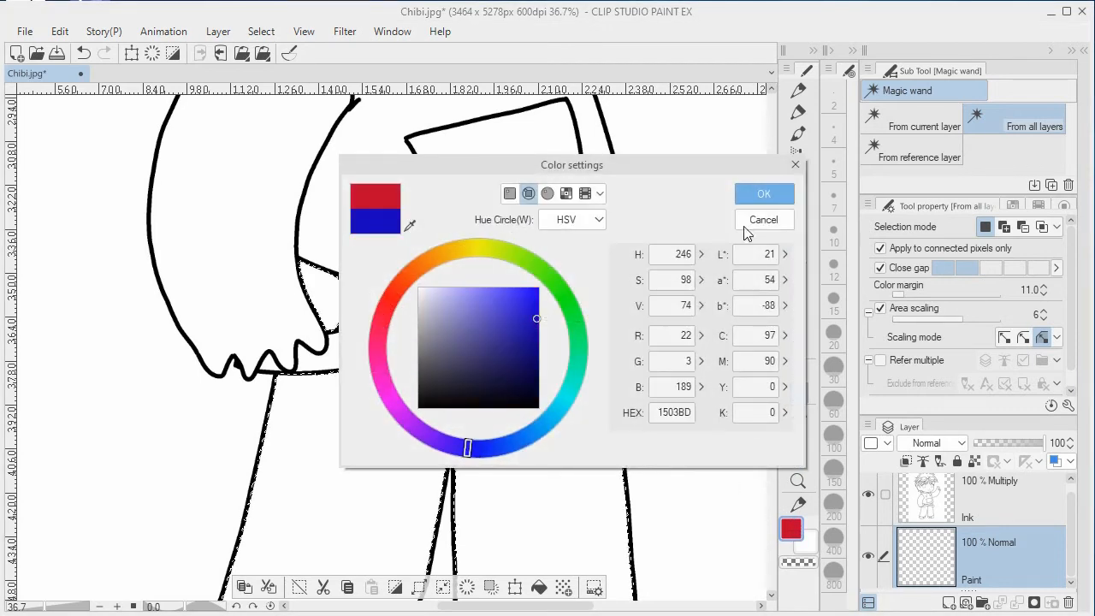
{"action": "left_click", "coordinate": [763, 194]}
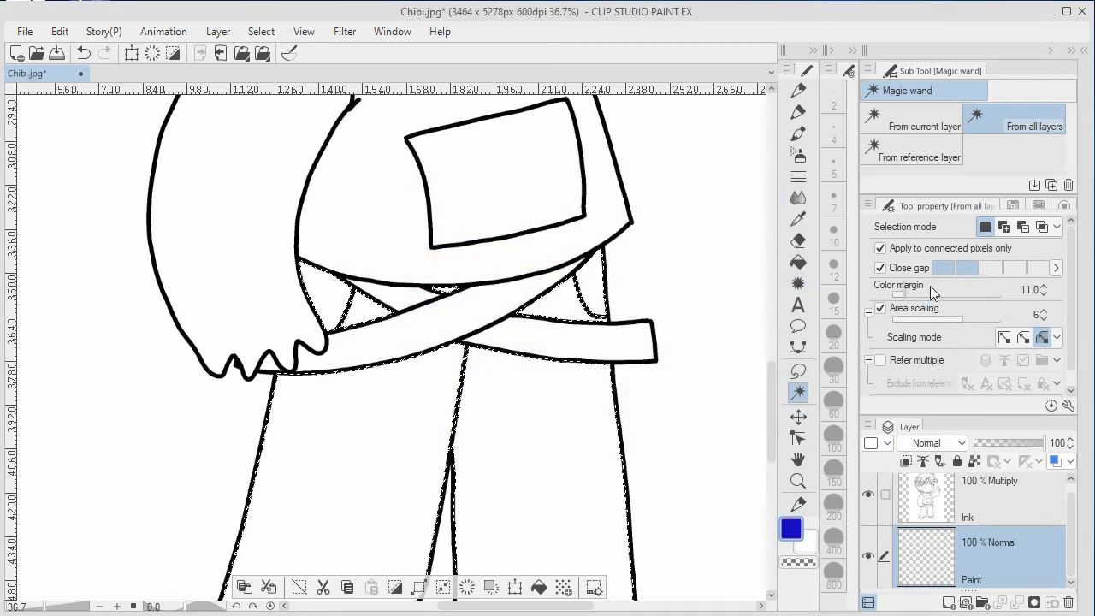
- Spray blue inside the selected right-hand trouser leg with the Dense Dust airbrush on the Paint layer
{"action": "left_click", "coordinate": [798, 154]}
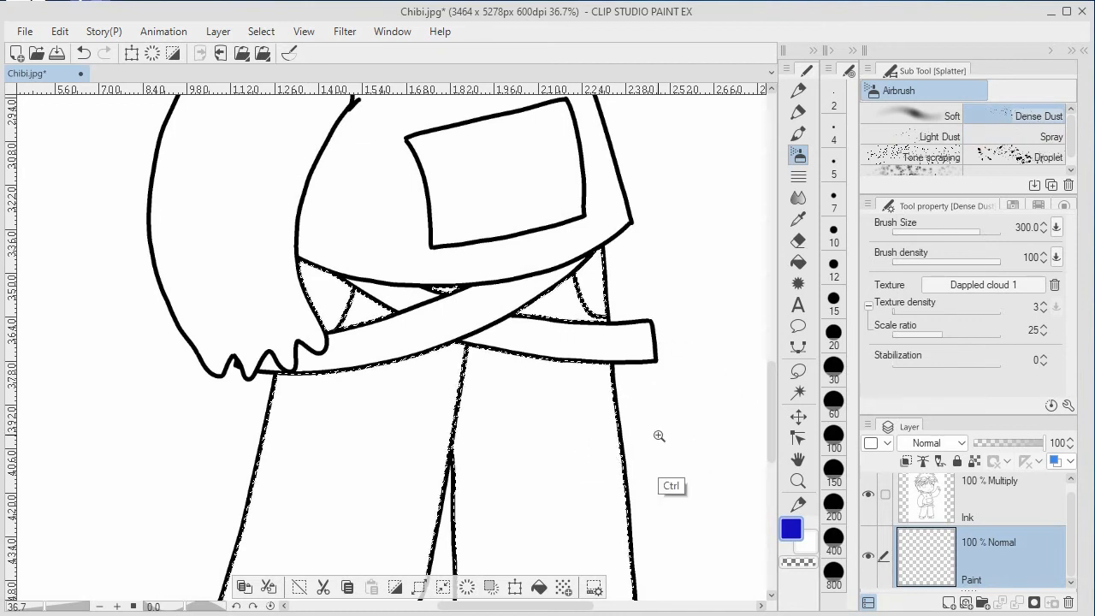
{"action": "scroll", "coordinate": [658, 435], "scroll_direction": "down", "scroll_amount": 4}
{"action": "scroll", "coordinate": [657, 433], "scroll_direction": "up", "scroll_amount": 4}
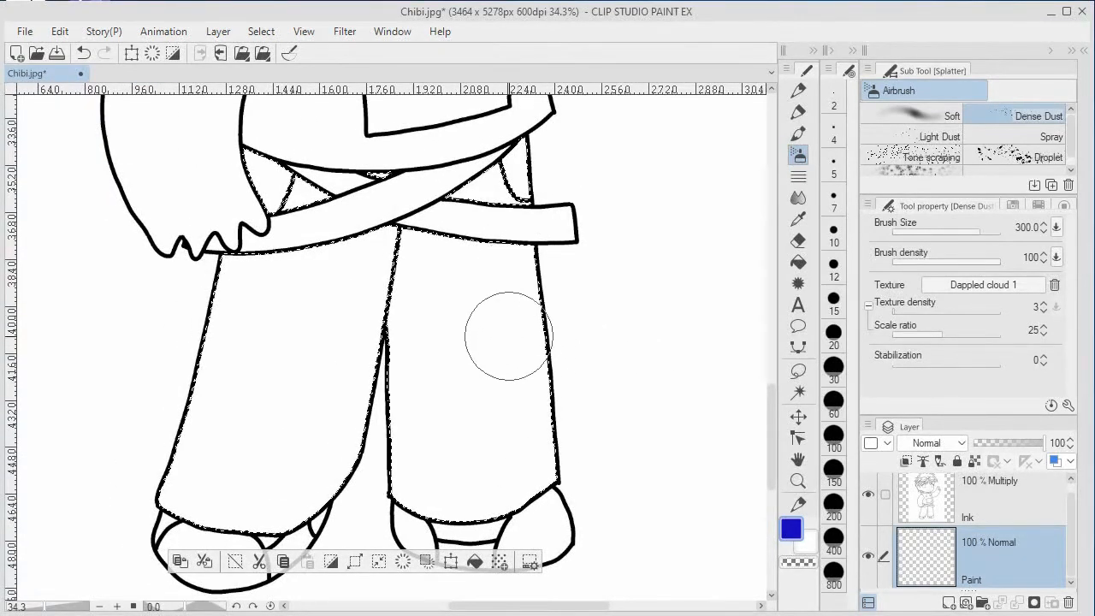
{"action": "mouse_move", "coordinate": [464, 384]}
{"action": "left_mouse_down"}
{"action": "mouse_move", "coordinate": [436, 383]}
{"action": "mouse_move", "coordinate": [416, 334]}
{"action": "mouse_move", "coordinate": [410, 402]}
{"action": "mouse_move", "coordinate": [409, 319]}
{"action": "mouse_move", "coordinate": [413, 482]}
{"action": "mouse_move", "coordinate": [415, 273]}
{"action": "mouse_move", "coordinate": [433, 497]}
{"action": "mouse_move", "coordinate": [446, 263]}
{"action": "mouse_move", "coordinate": [473, 510]}
{"action": "mouse_move", "coordinate": [471, 266]}
{"action": "mouse_move", "coordinate": [487, 420]}
{"action": "mouse_move", "coordinate": [445, 251]}
{"action": "mouse_move", "coordinate": [456, 410]}
{"action": "mouse_move", "coordinate": [447, 396]}
{"action": "mouse_move", "coordinate": [418, 242]}
{"action": "mouse_move", "coordinate": [413, 481]}
{"action": "mouse_move", "coordinate": [434, 264]}
{"action": "mouse_move", "coordinate": [505, 450]}
{"action": "left_mouse_up"}
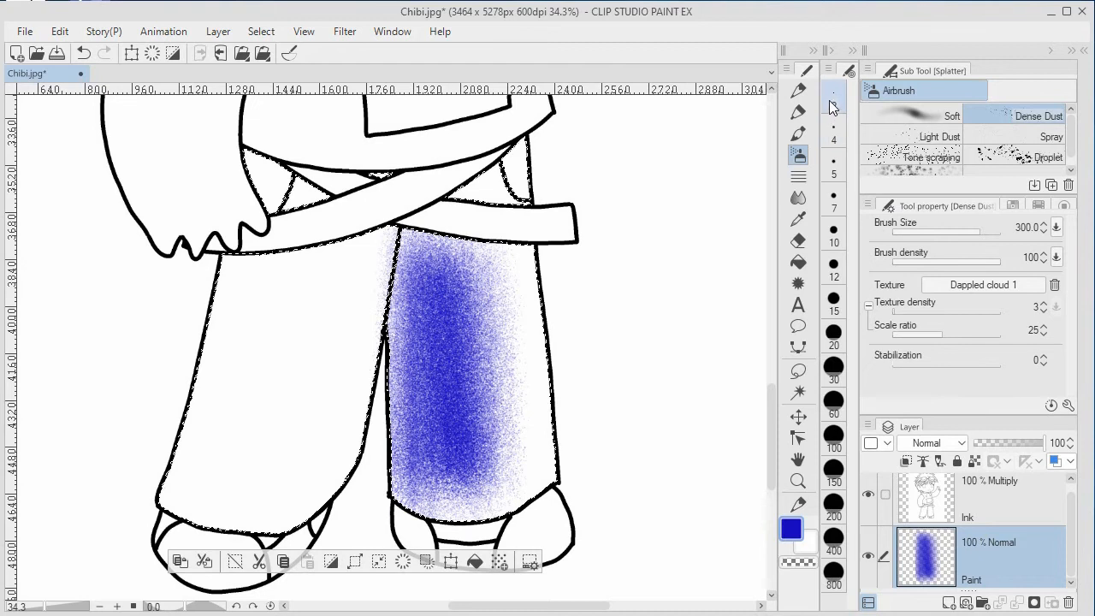
- Paint the left-hand trouser leg with overlapping blue strokes of the Round watercolor brush at size 272
{"action": "left_click", "coordinate": [799, 133]}
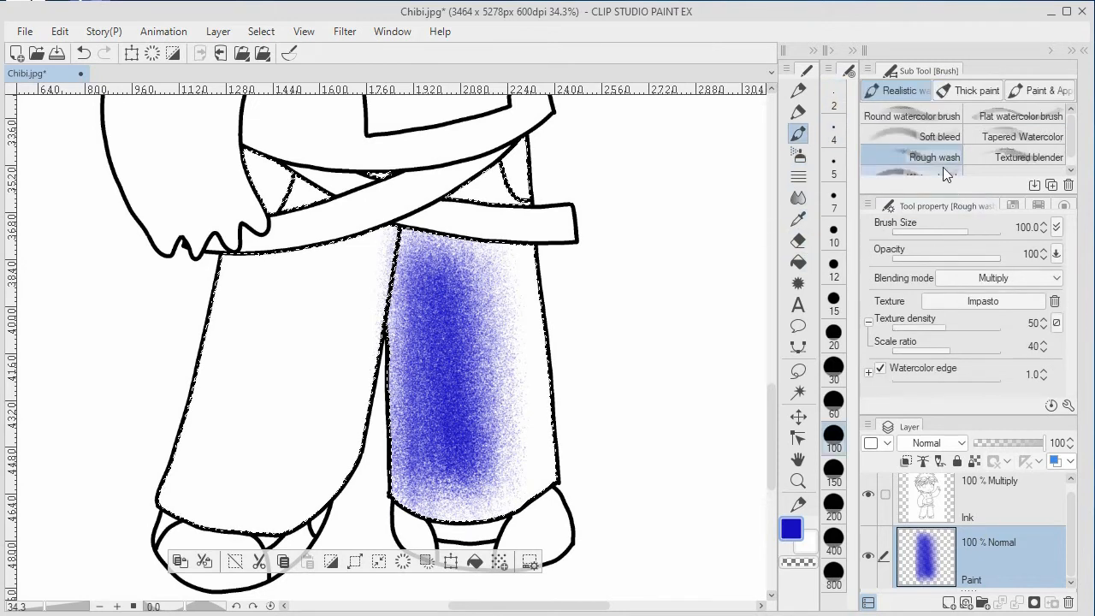
{"action": "left_click", "coordinate": [912, 115]}
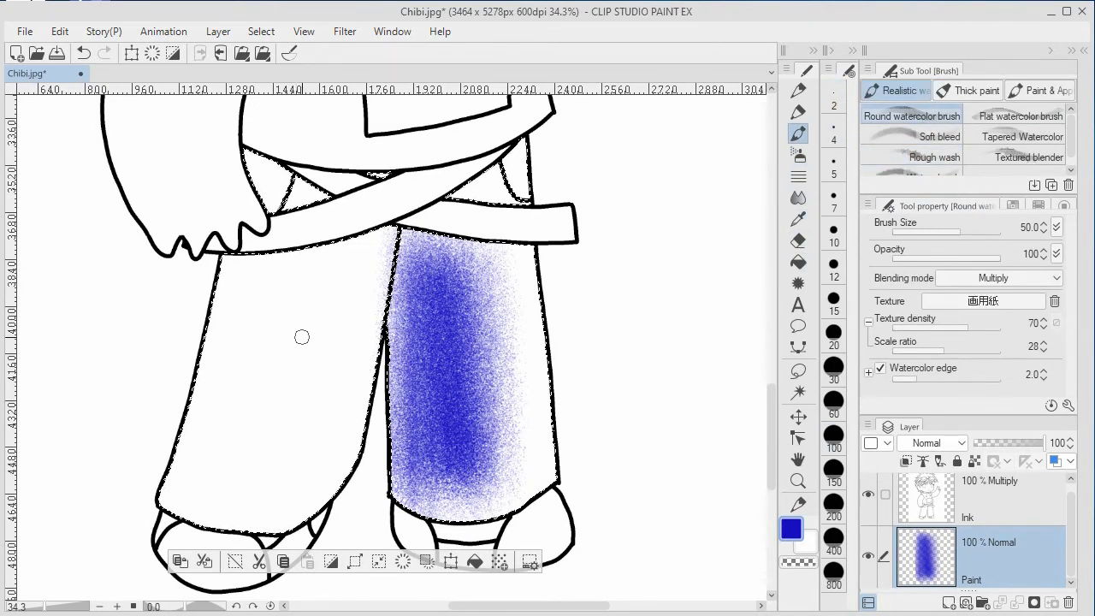
{"action": "left_click_drag", "start_coordinate": [311, 332], "coordinate": [341, 347]}
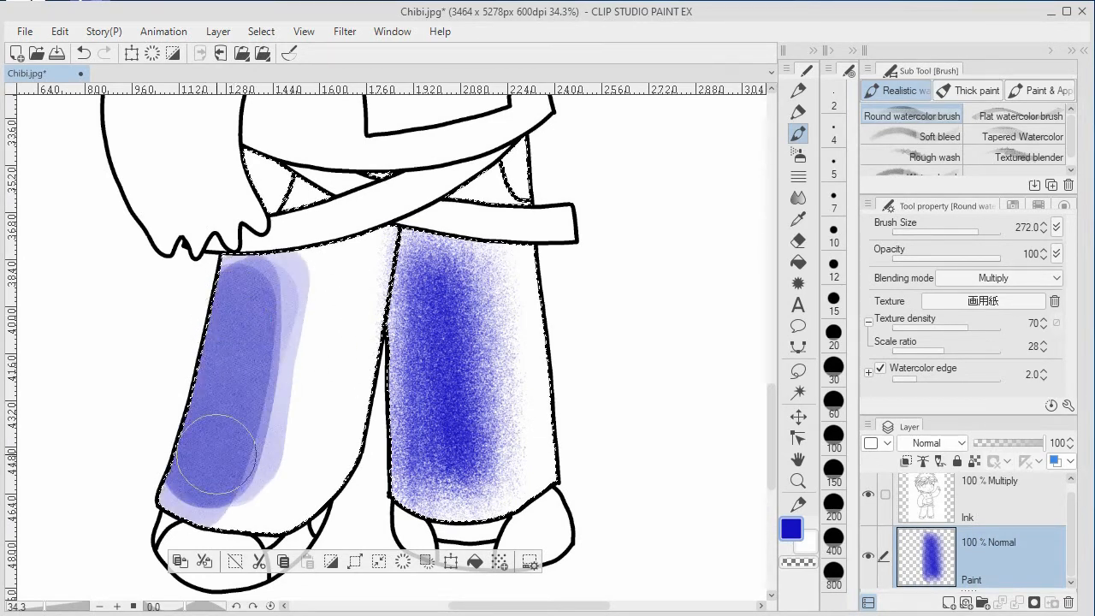
{"action": "left_click_drag", "start_coordinate": [310, 361], "coordinate": [358, 258]}
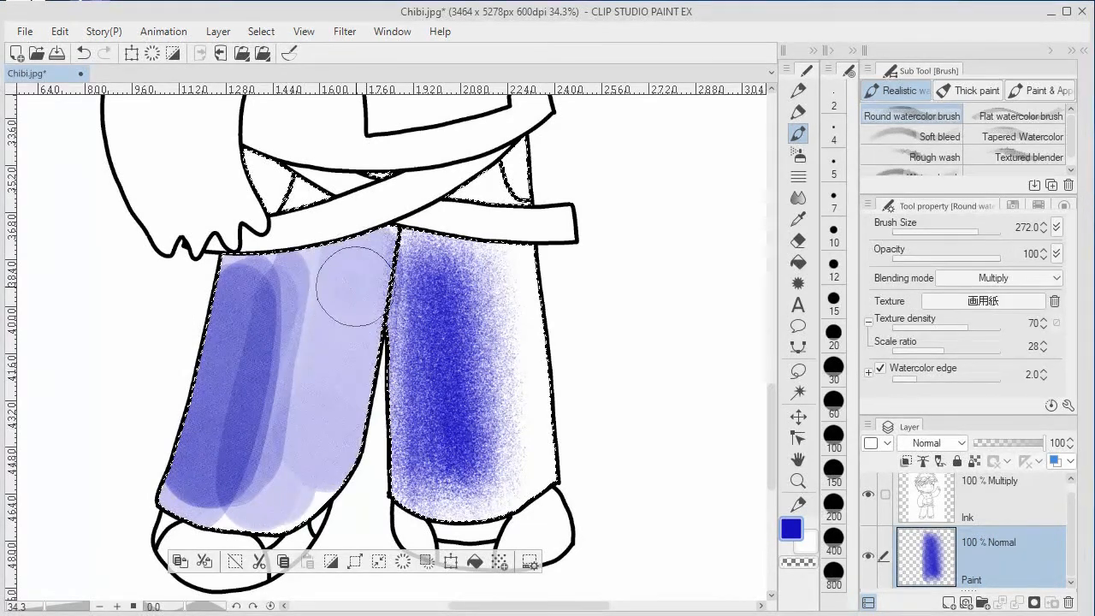
{"action": "left_click_drag", "start_coordinate": [323, 345], "coordinate": [266, 488]}
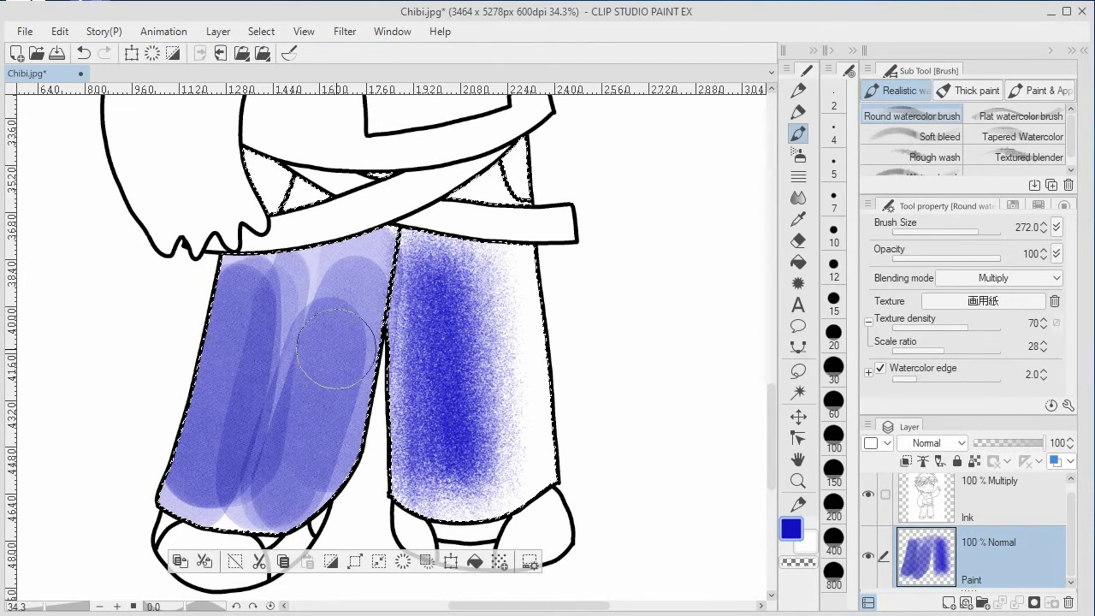
- Smooth the watercolor strokes on the left-hand trouser leg with the Blend tool at size 180.8, and clear the paint from both legs
{"action": "left_click", "coordinate": [798, 199]}
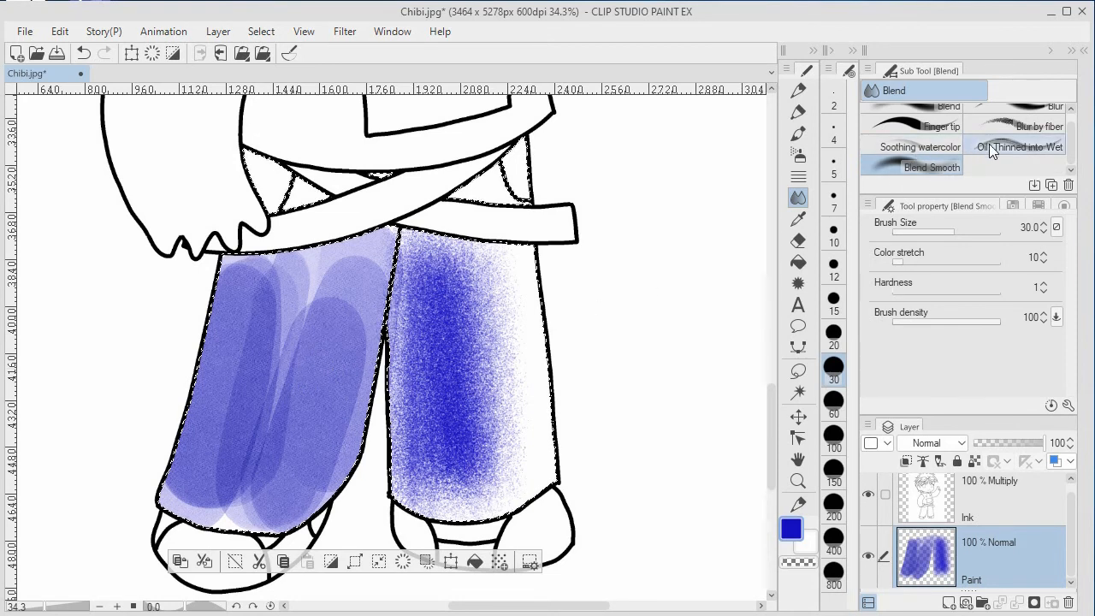
{"action": "left_click_drag", "start_coordinate": [1072, 147], "coordinate": [1070, 135]}
{"action": "left_click", "coordinate": [942, 122]}
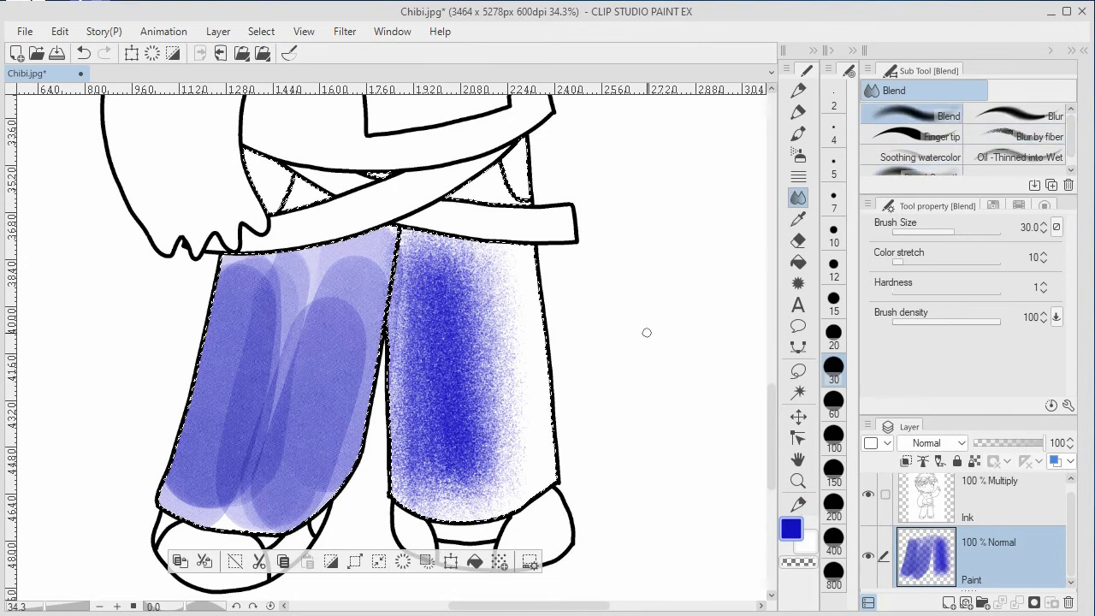
{"action": "left_click_drag", "start_coordinate": [321, 405], "coordinate": [348, 412]}
{"action": "mouse_move", "coordinate": [293, 363]}
{"action": "left_mouse_down"}
{"action": "mouse_move", "coordinate": [273, 423]}
{"action": "mouse_move", "coordinate": [268, 340]}
{"action": "mouse_move", "coordinate": [246, 468]}
{"action": "mouse_move", "coordinate": [265, 318]}
{"action": "mouse_move", "coordinate": [237, 482]}
{"action": "mouse_move", "coordinate": [262, 371]}
{"action": "mouse_move", "coordinate": [252, 433]}
{"action": "mouse_move", "coordinate": [242, 364]}
{"action": "mouse_move", "coordinate": [225, 470]}
{"action": "mouse_move", "coordinate": [250, 330]}
{"action": "mouse_move", "coordinate": [215, 480]}
{"action": "mouse_move", "coordinate": [269, 336]}
{"action": "mouse_move", "coordinate": [295, 373]}
{"action": "mouse_move", "coordinate": [308, 354]}
{"action": "mouse_move", "coordinate": [279, 457]}
{"action": "mouse_move", "coordinate": [310, 362]}
{"action": "mouse_move", "coordinate": [304, 454]}
{"action": "left_mouse_up"}
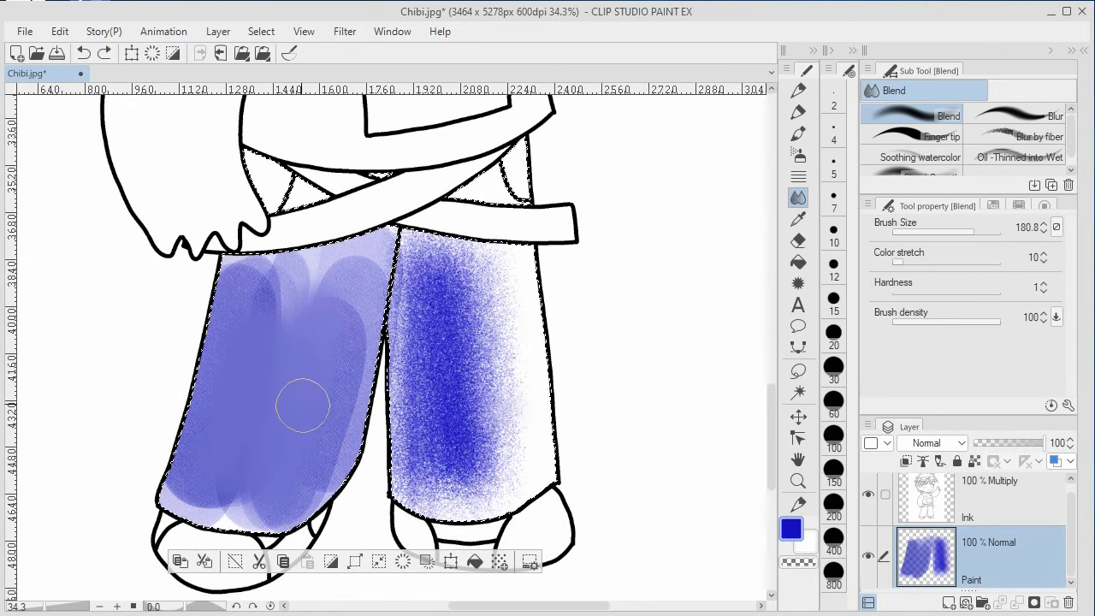
{"action": "key", "text": "Delete"}
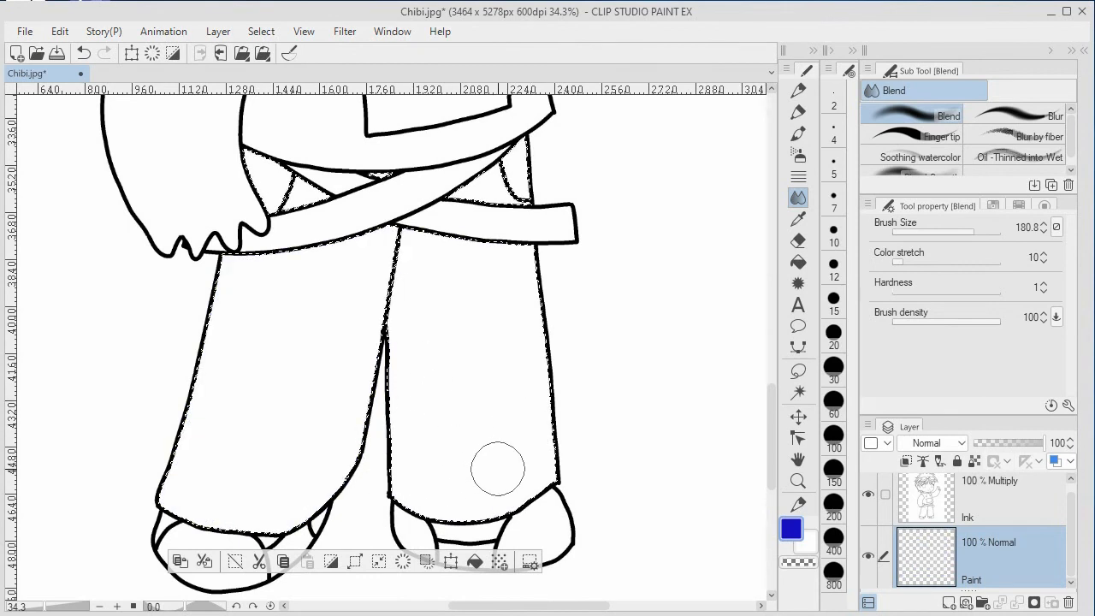
- Paint the right-hand trouser leg in soft blue strokes with the Soft airbrush, staying within the selection
{"action": "left_click", "coordinate": [800, 153]}
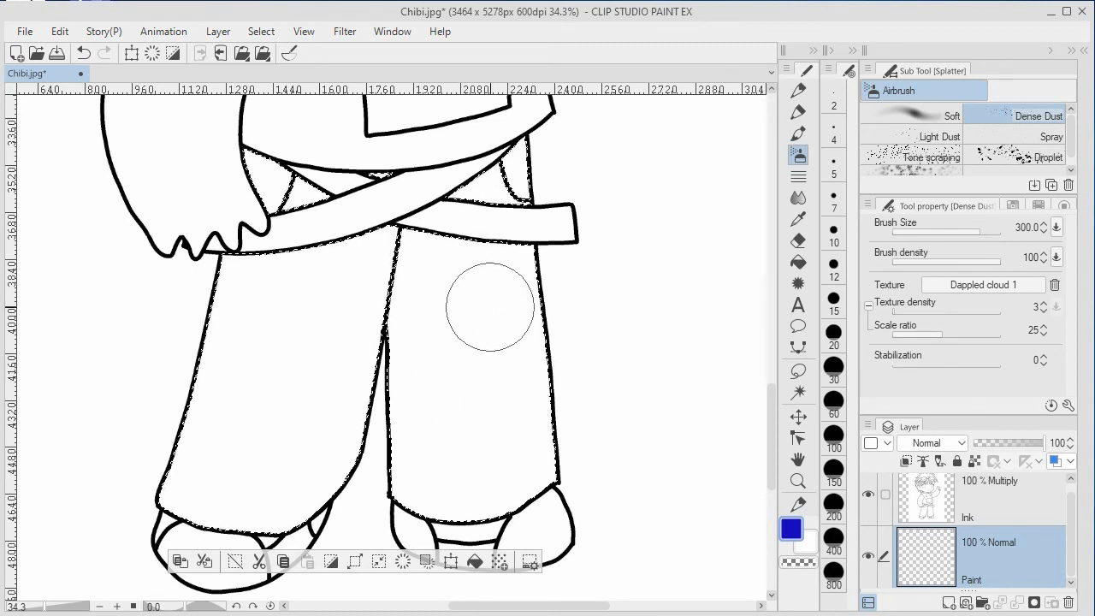
{"action": "left_click", "coordinate": [932, 117]}
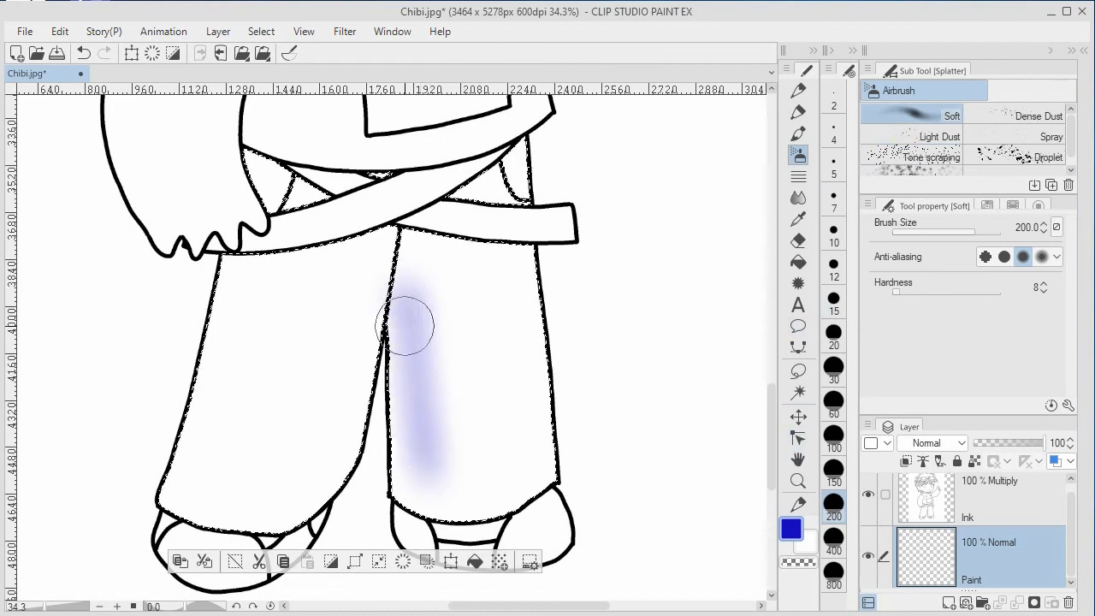
{"action": "mouse_move", "coordinate": [467, 258]}
{"action": "left_mouse_down"}
{"action": "mouse_move", "coordinate": [505, 427]}
{"action": "mouse_move", "coordinate": [519, 281]}
{"action": "mouse_move", "coordinate": [529, 489]}
{"action": "left_mouse_up"}
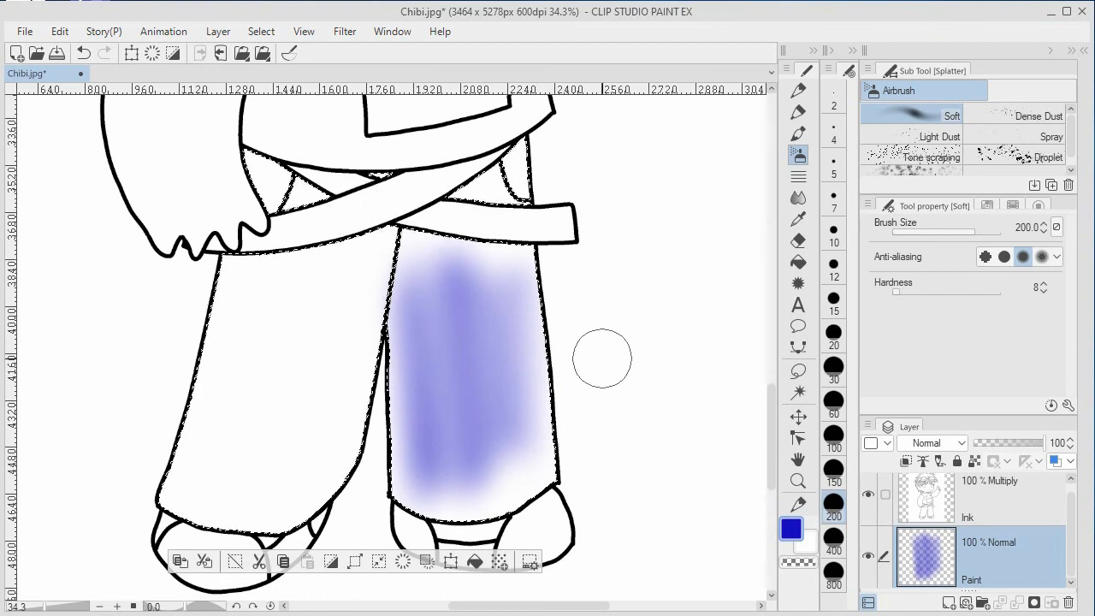
{"action": "key", "text": "ctrl+space"}
{"action": "key", "text": "ctrl+space"}
{"action": "mouse_move", "coordinate": [629, 368]}
{"action": "left_mouse_down"}
{"action": "mouse_move", "coordinate": [528, 357]}
{"action": "mouse_move", "coordinate": [577, 379]}
{"action": "mouse_move", "coordinate": [547, 400]}
{"action": "left_mouse_up"}
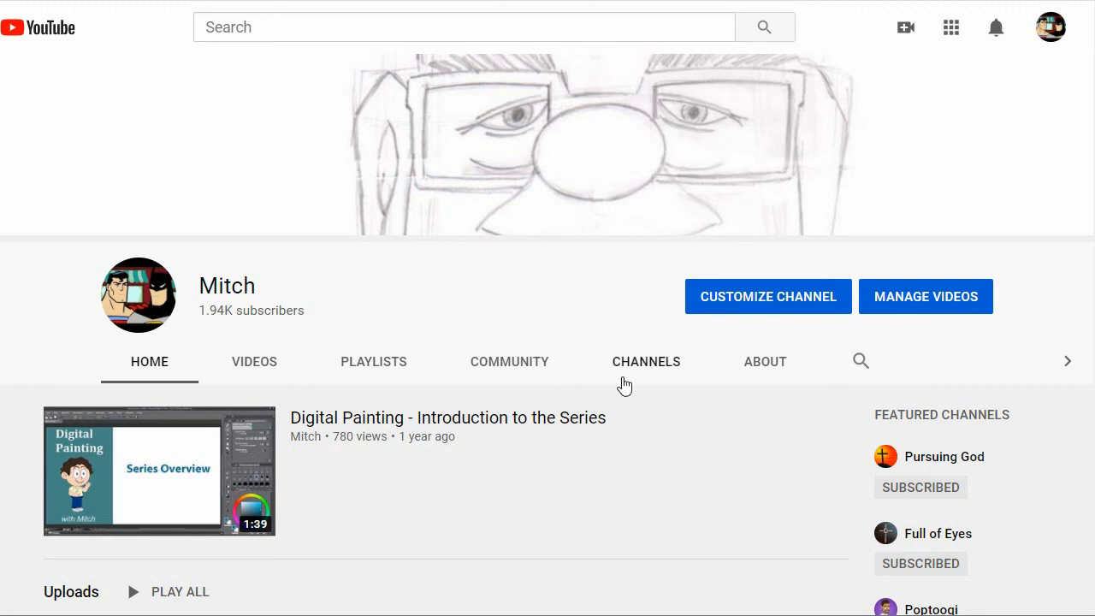
{"action": "scroll", "coordinate": [666, 475], "scroll_direction": "down", "scroll_amount": 1}
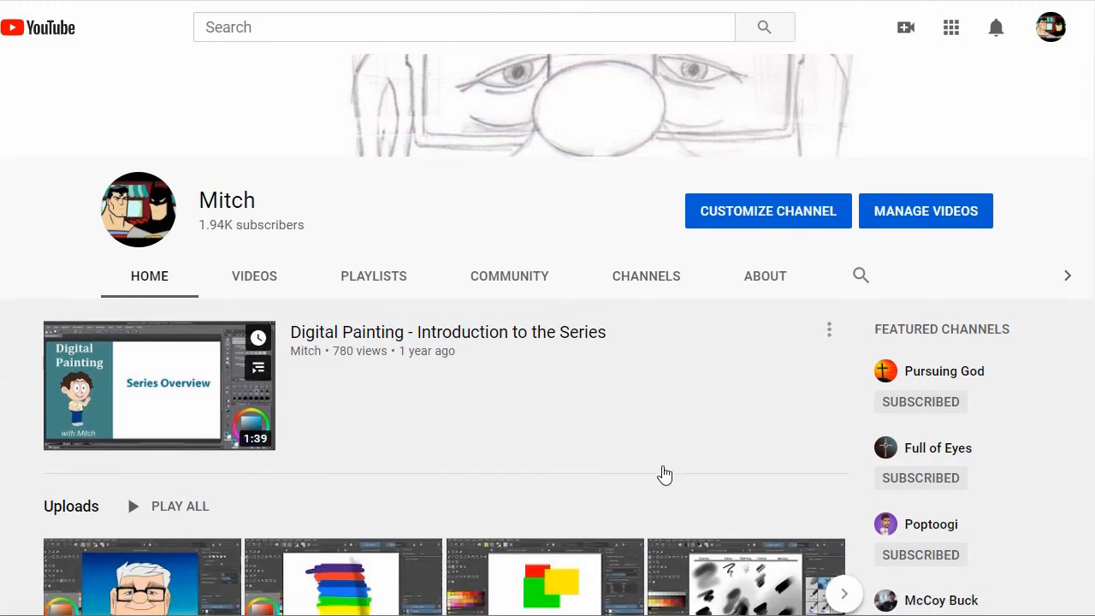